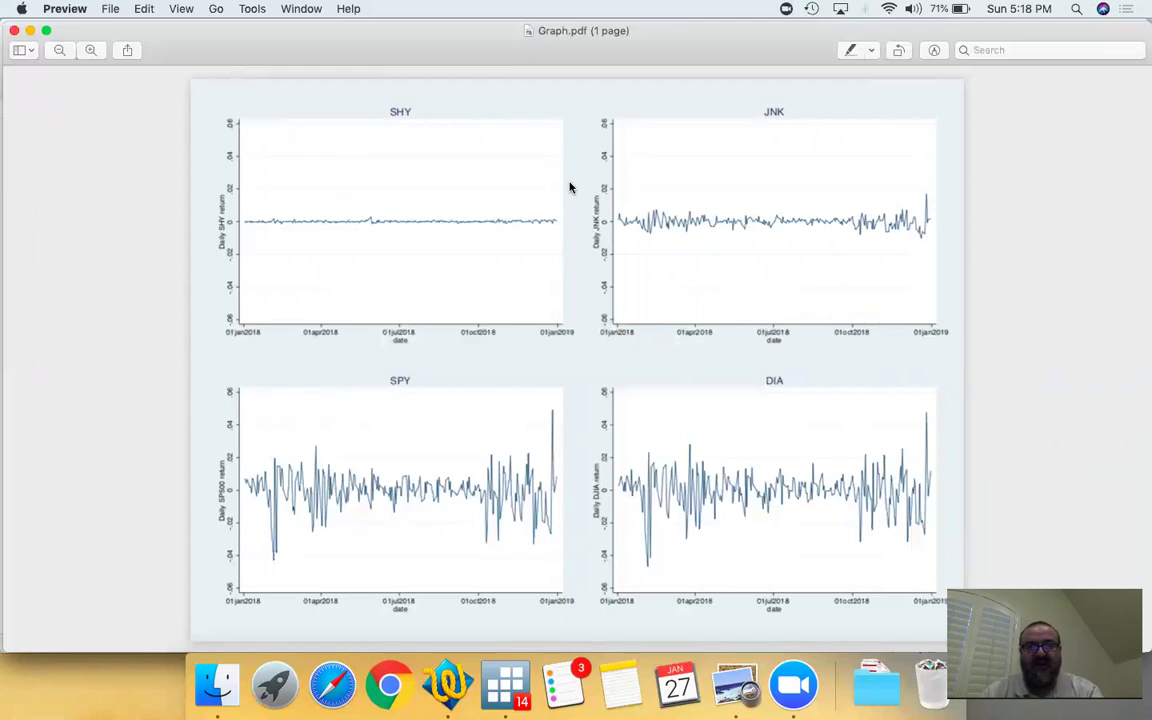
# Review the four SHY, JNK, SPY and DIA return charts in Graph.pdf, then switch away to Stata.
pyautogui.press('super+Tab')
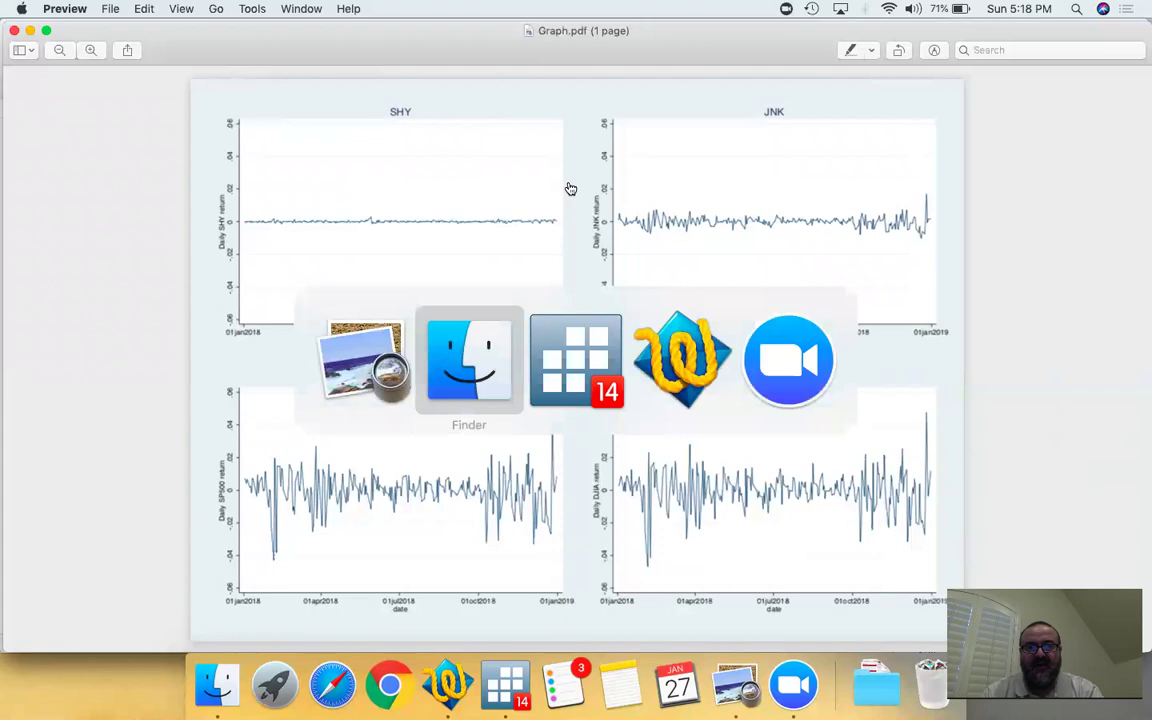
# Copy lines 4–5 of risk_with_stata.txt: the fetchyahooquotes download and keep-2018 commands.
pyautogui.press('super+Tab')
pyautogui.press('super+Tab')
pyautogui.press('super+Tab')
pyautogui.press('super+Tab')
pyautogui.press('super+Tab')
pyautogui.press('super+Tab')
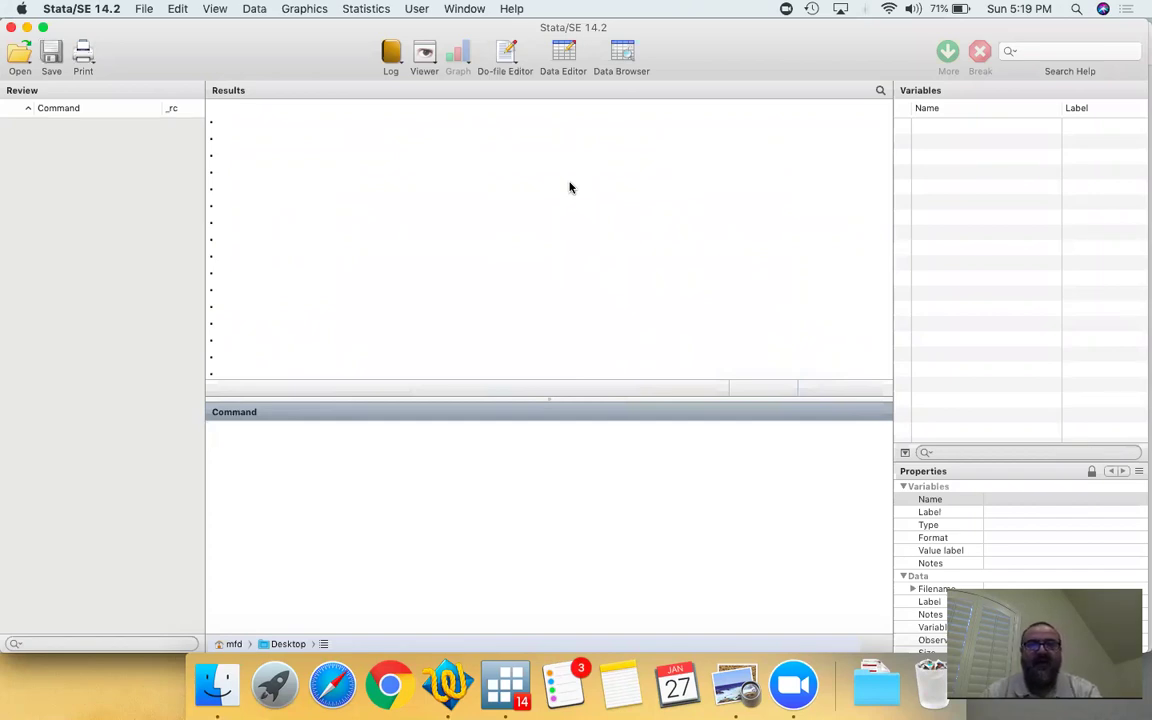
pyautogui.press('super+Tab')
pyautogui.press('super+Tab')
pyautogui.press('super+Tab')
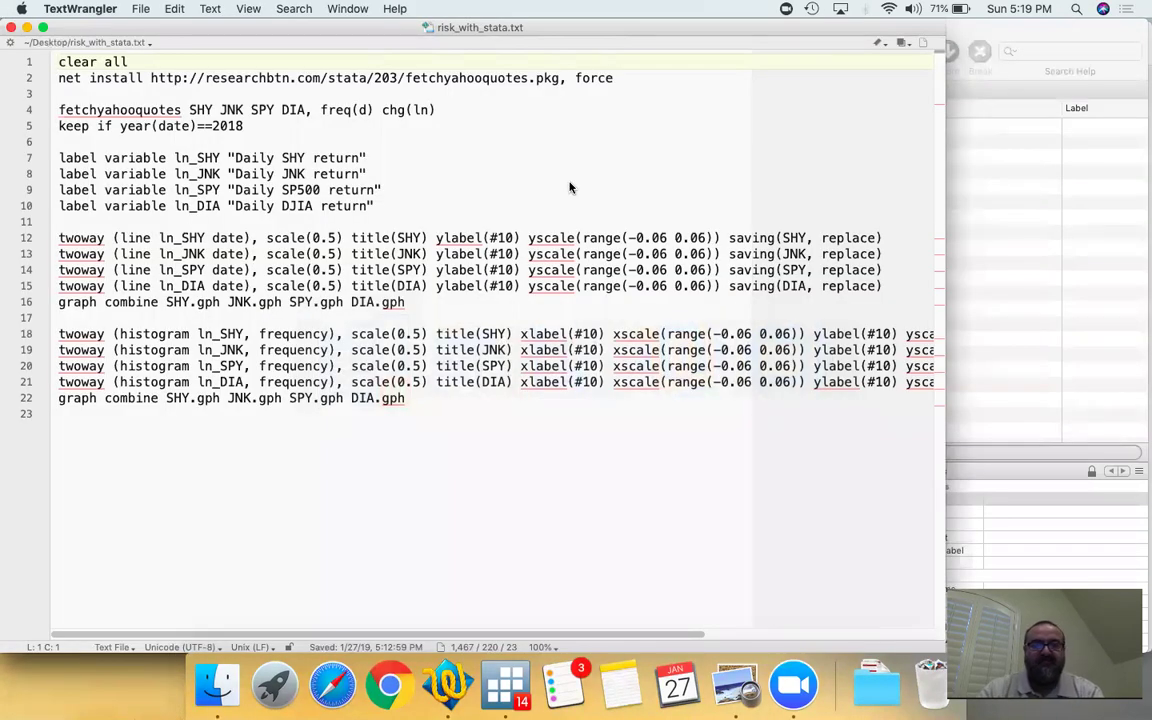
pyautogui.hotkey('shift', 'Down')
pyautogui.hotkey('shift', 'Down')
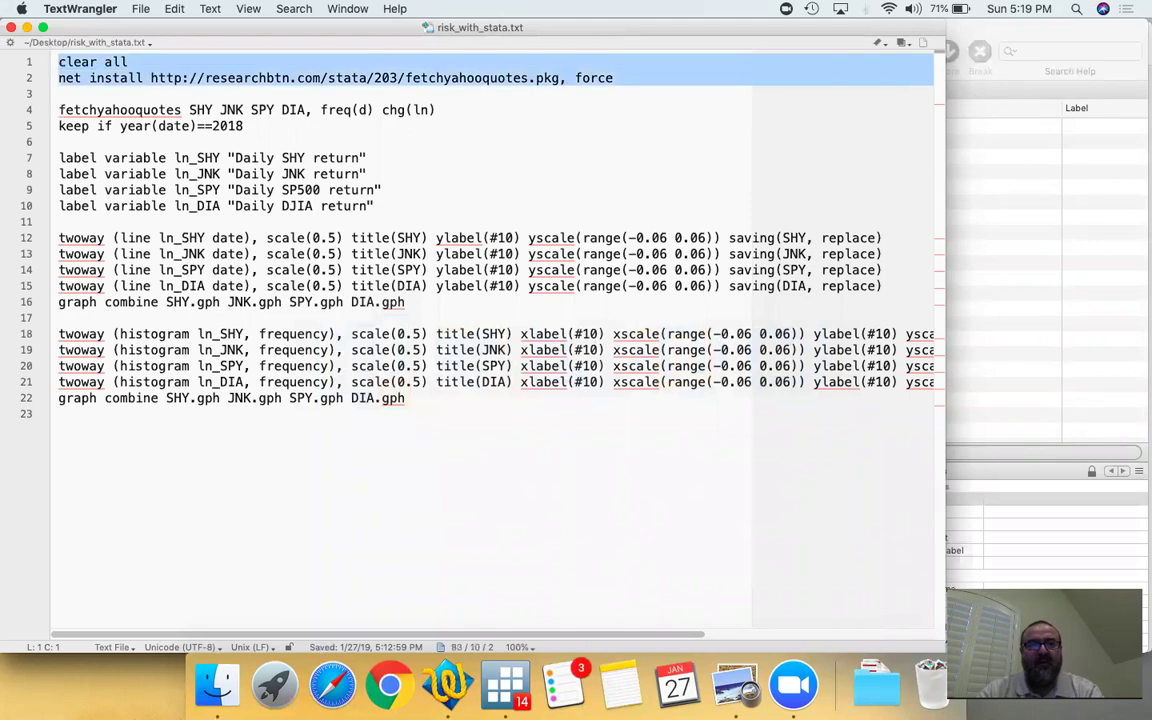
pyautogui.press('Right')
pyautogui.hotkey('alt', 'Left')
pyautogui.hotkey('alt', 'Left')
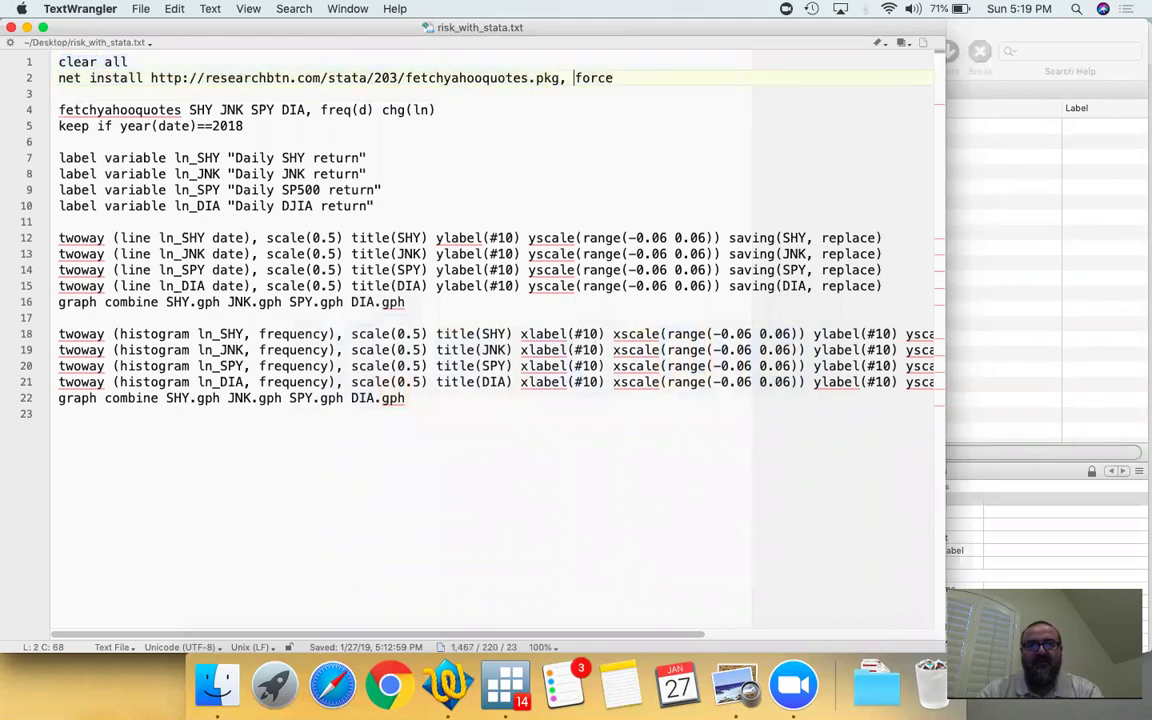
pyautogui.hotkey('alt', 'shift', 'Left')
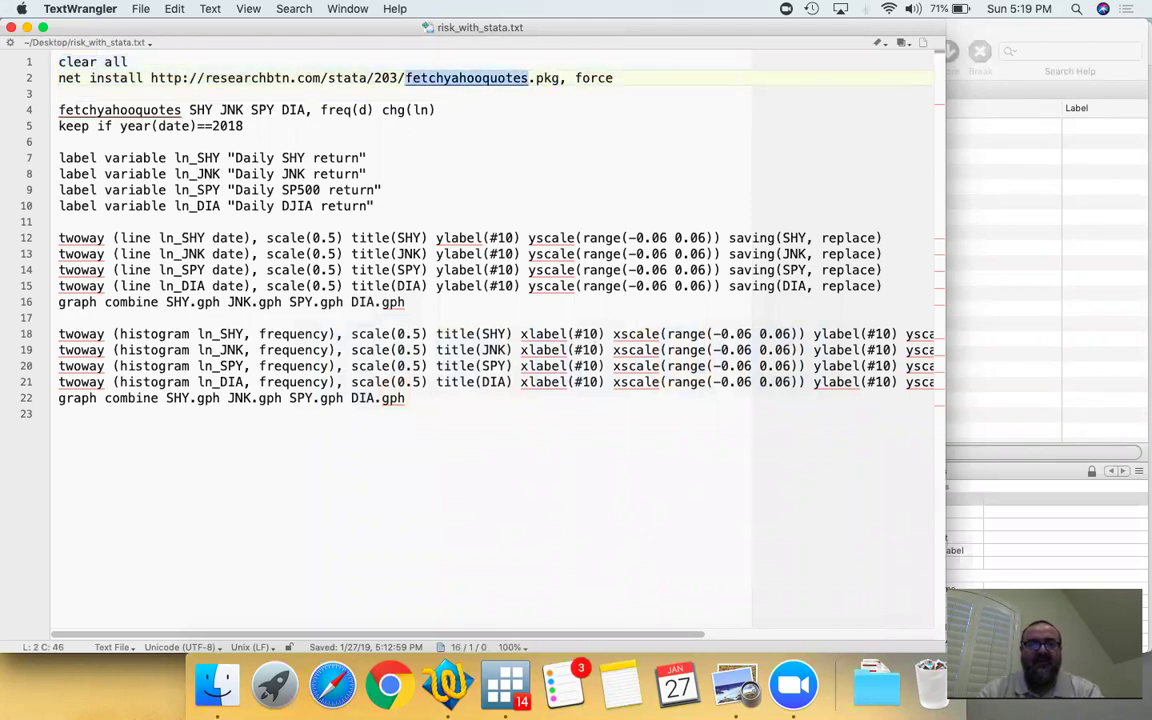
pyautogui.press('super+Left')
pyautogui.press('Down')
pyautogui.press('Down')
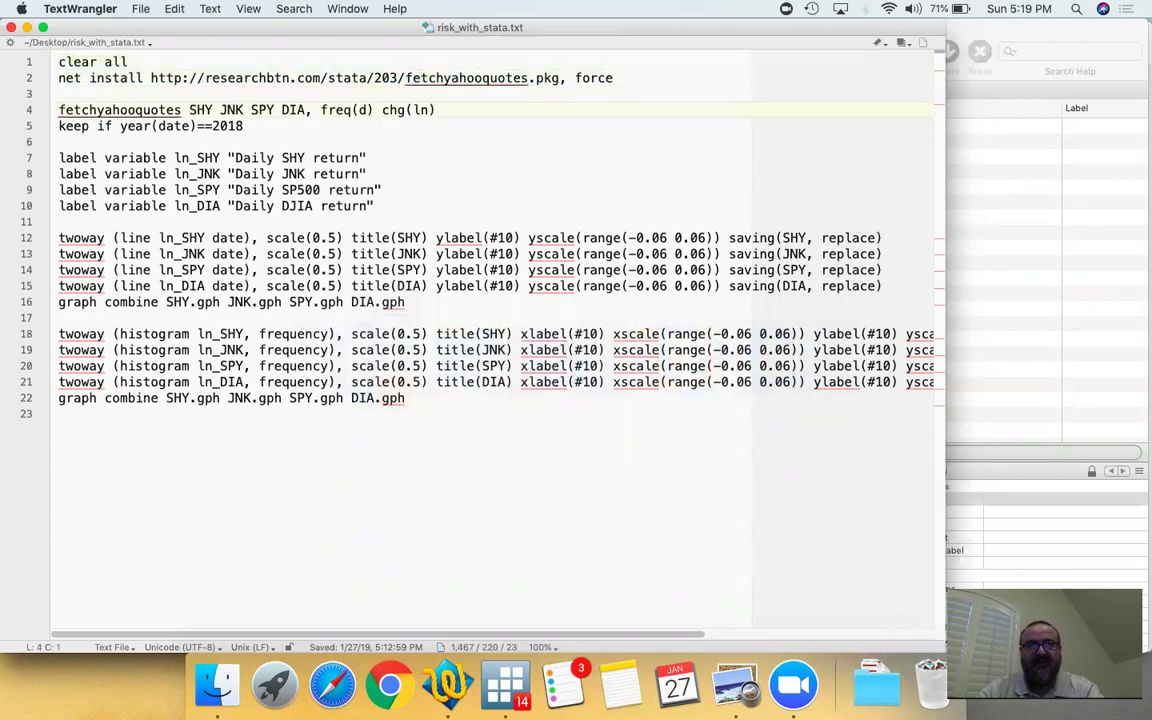
pyautogui.hotkey('shift', 'Down')
pyautogui.hotkey('shift', 'Down')
pyautogui.press('super+c')
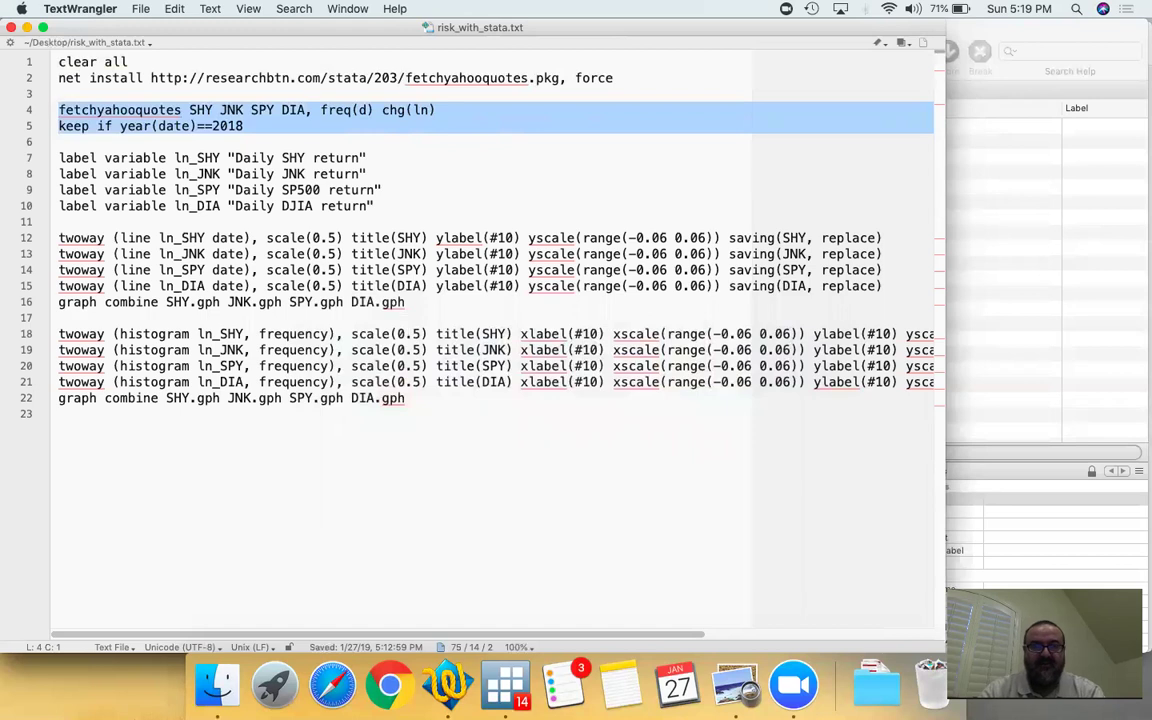
# Paste the download commands into Stata and check the SHY, JNK, SPY, DIA tickers and chg(ln) option.
pyautogui.press('super+Tab')
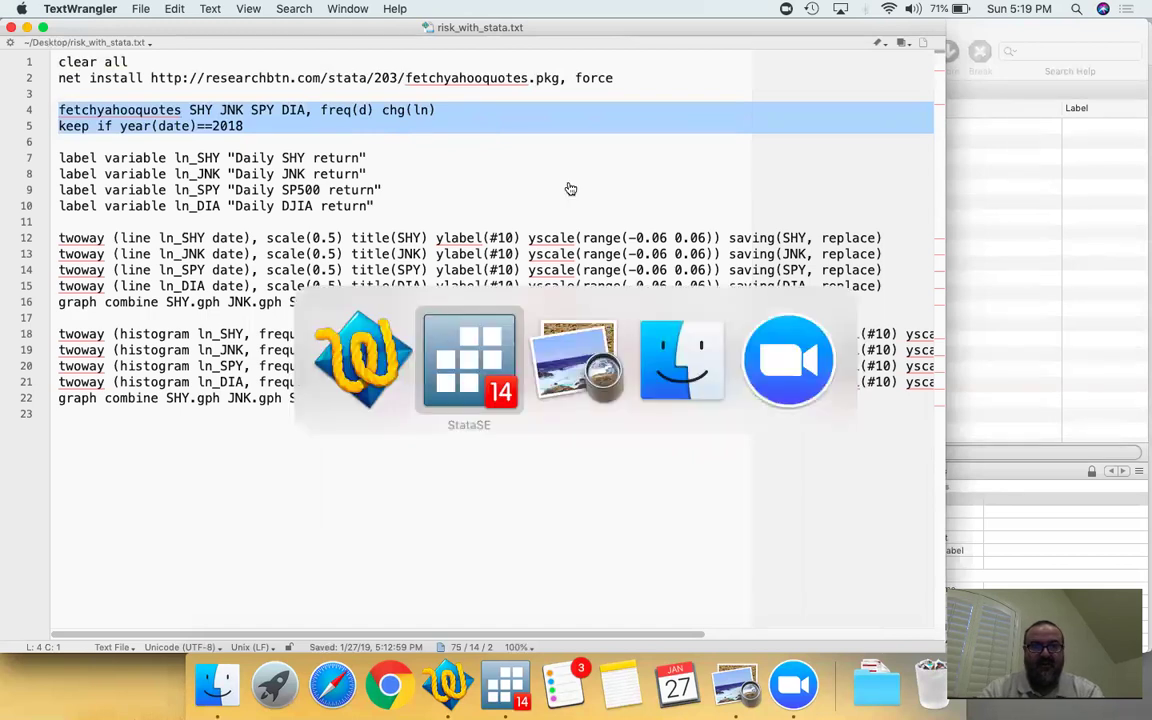
pyautogui.press('super+v')
pyautogui.press('Up')
pyautogui.press('Up')
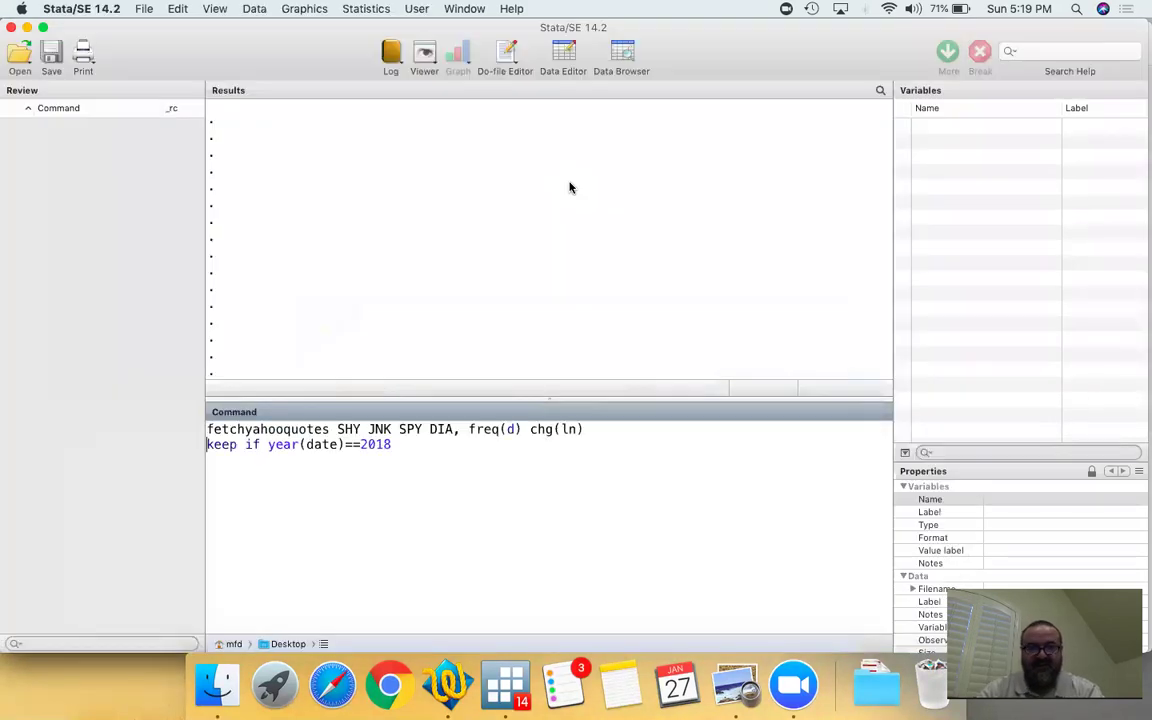
pyautogui.hotkey('alt', 'Right')
pyautogui.press('Right')
pyautogui.hotkey('shift', 'Right')
pyautogui.hotkey('shift', 'Right')
pyautogui.hotkey('shift', 'Right')
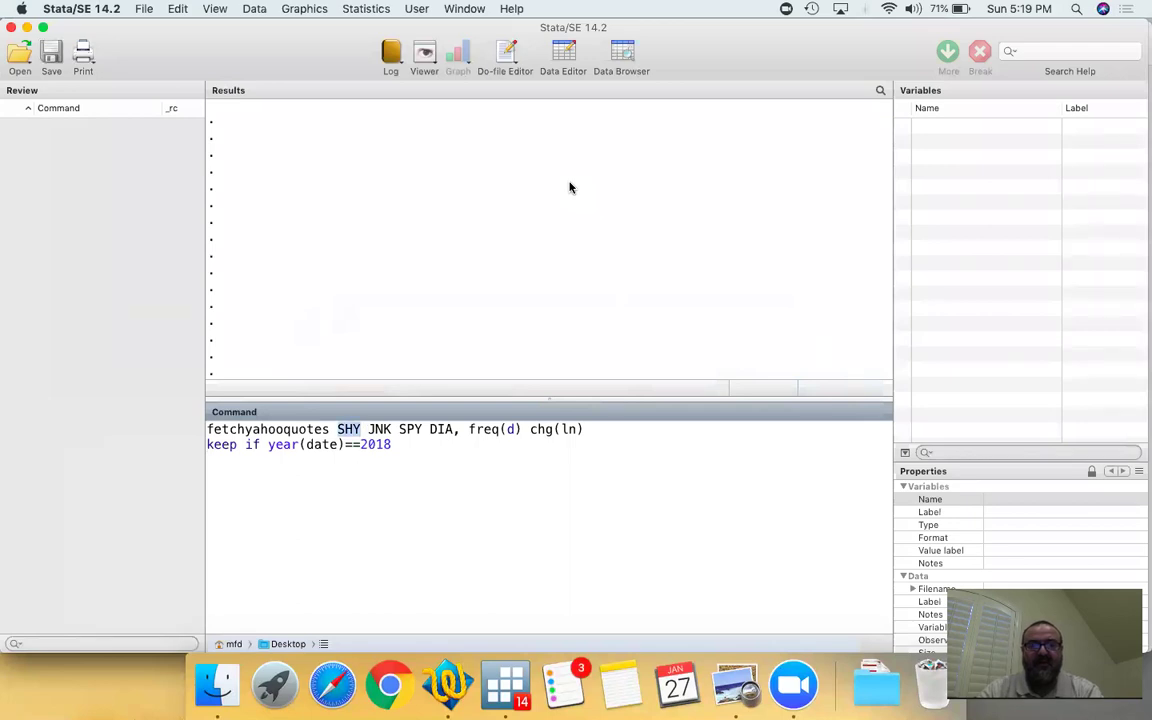
pyautogui.press('Left')
pyautogui.hotkey('shift', 'Right')
pyautogui.hotkey('shift', 'Right')
pyautogui.hotkey('shift', 'Right')
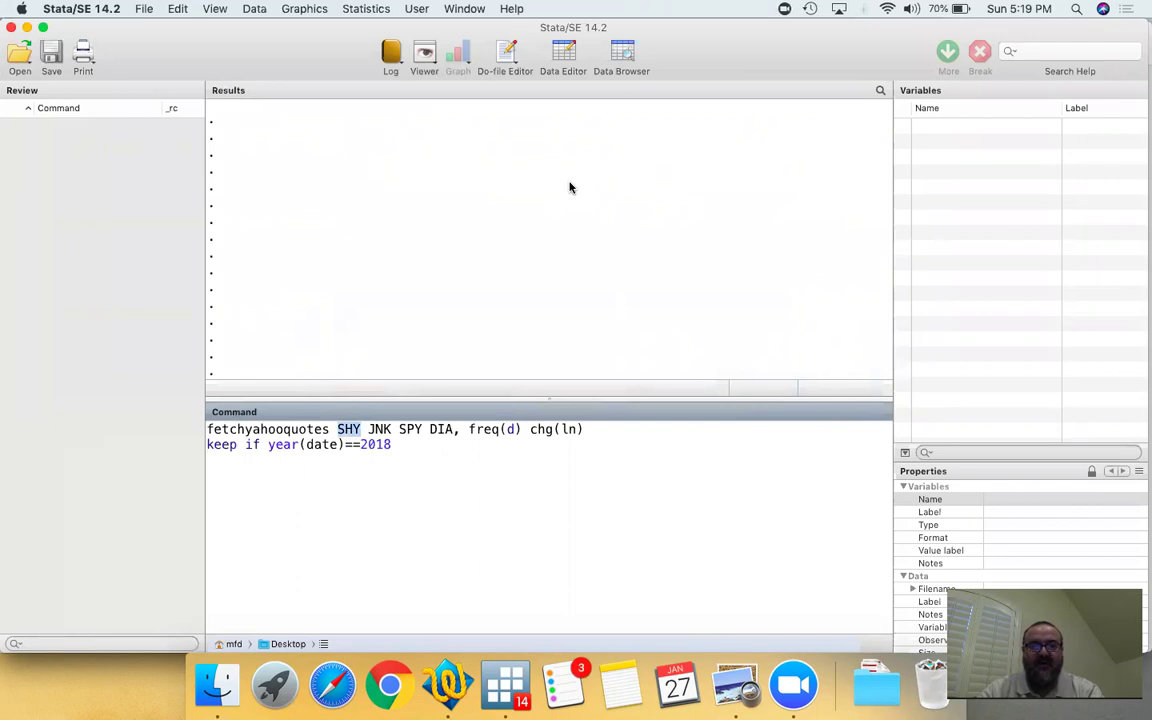
pyautogui.press('Right')
pyautogui.hotkey('shift', 'alt', 'Right')
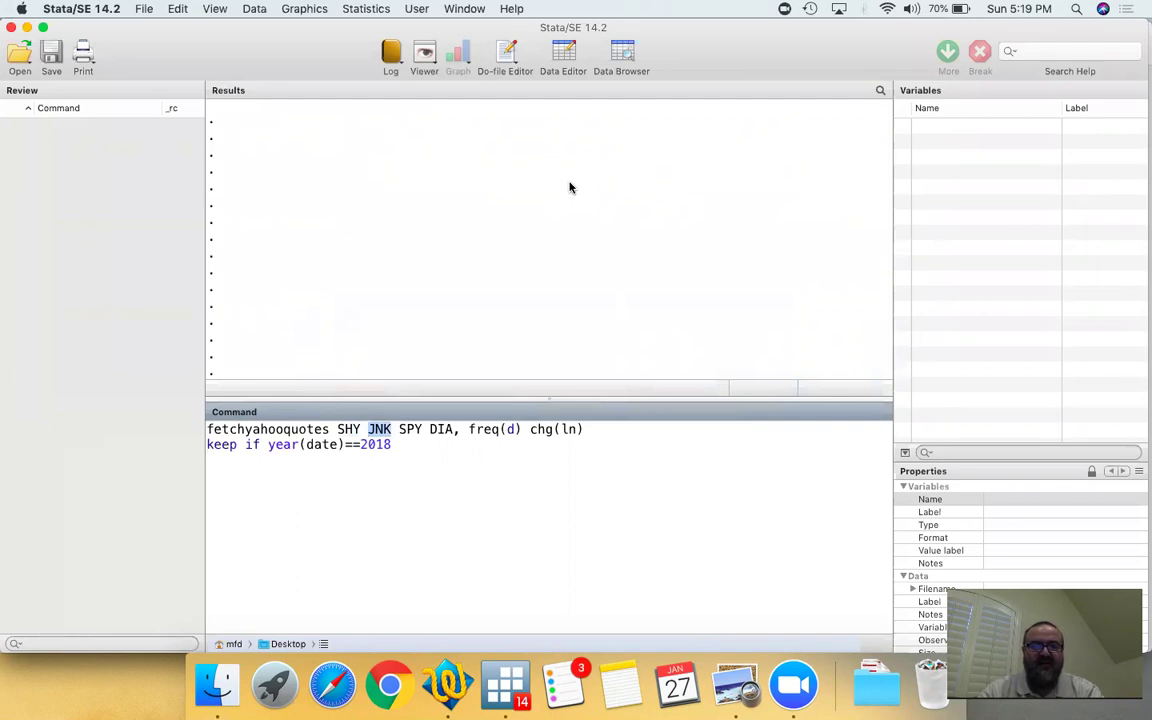
pyautogui.press('Right')
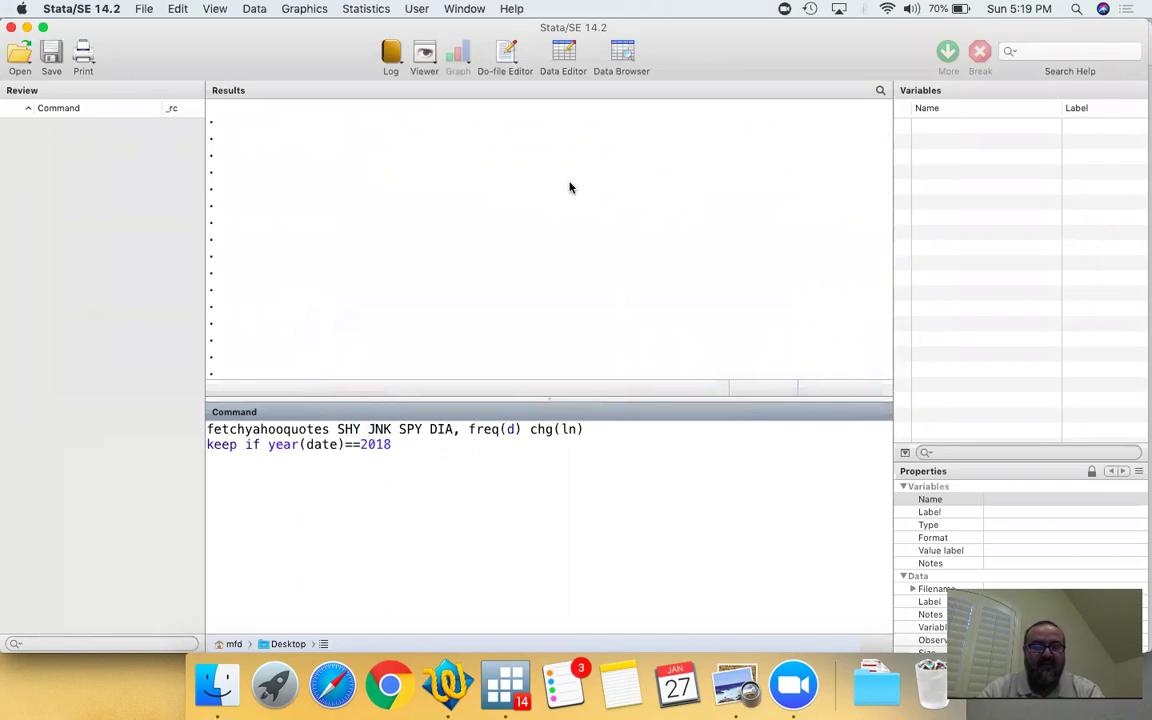
pyautogui.hotkey('shift', 'alt', 'Right')
pyautogui.hotkey('shift', 'Right')
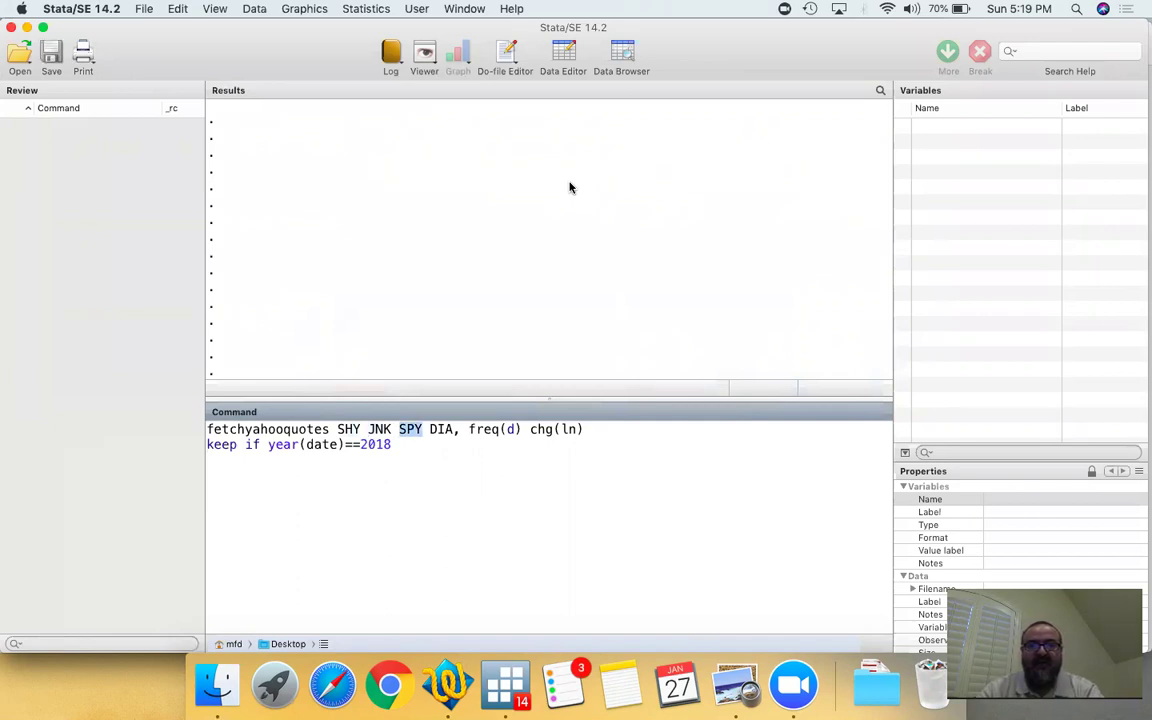
pyautogui.press('Right')
pyautogui.press('Right')
pyautogui.hotkey('shift', 'alt', 'Right')
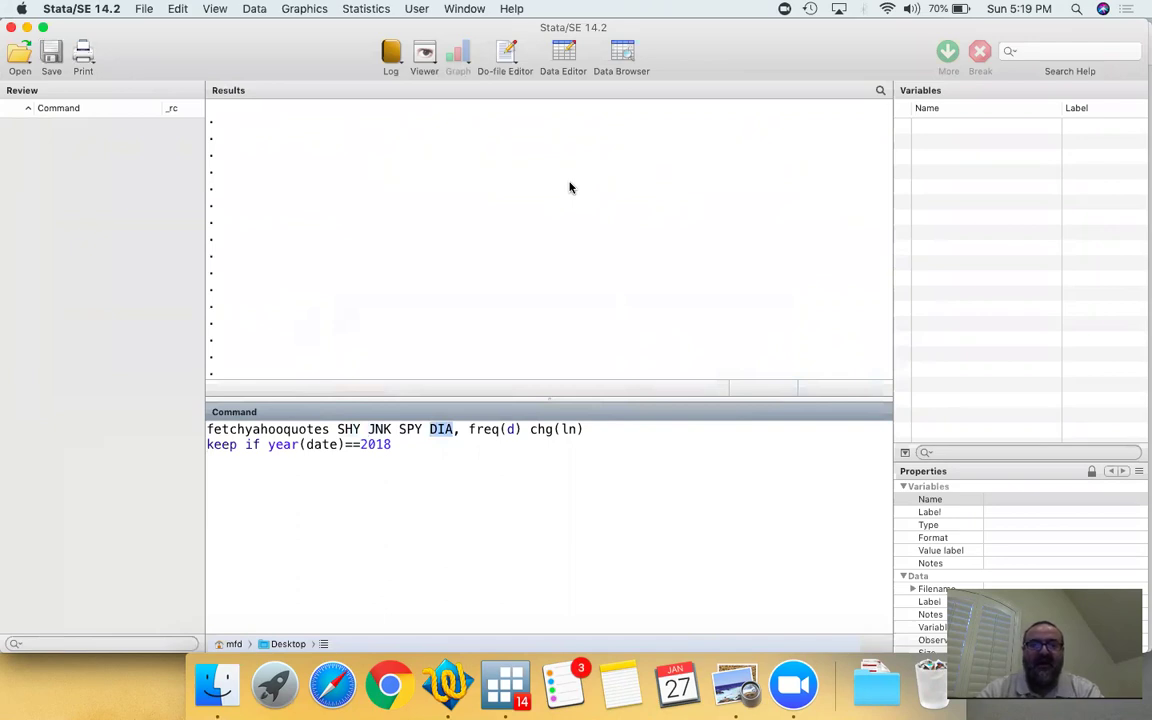
pyautogui.press('Right')
pyautogui.hotkey('alt', 'Right')
pyautogui.hotkey('alt', 'Right')
pyautogui.hotkey('alt', 'Right')
pyautogui.hotkey('alt', 'Right')
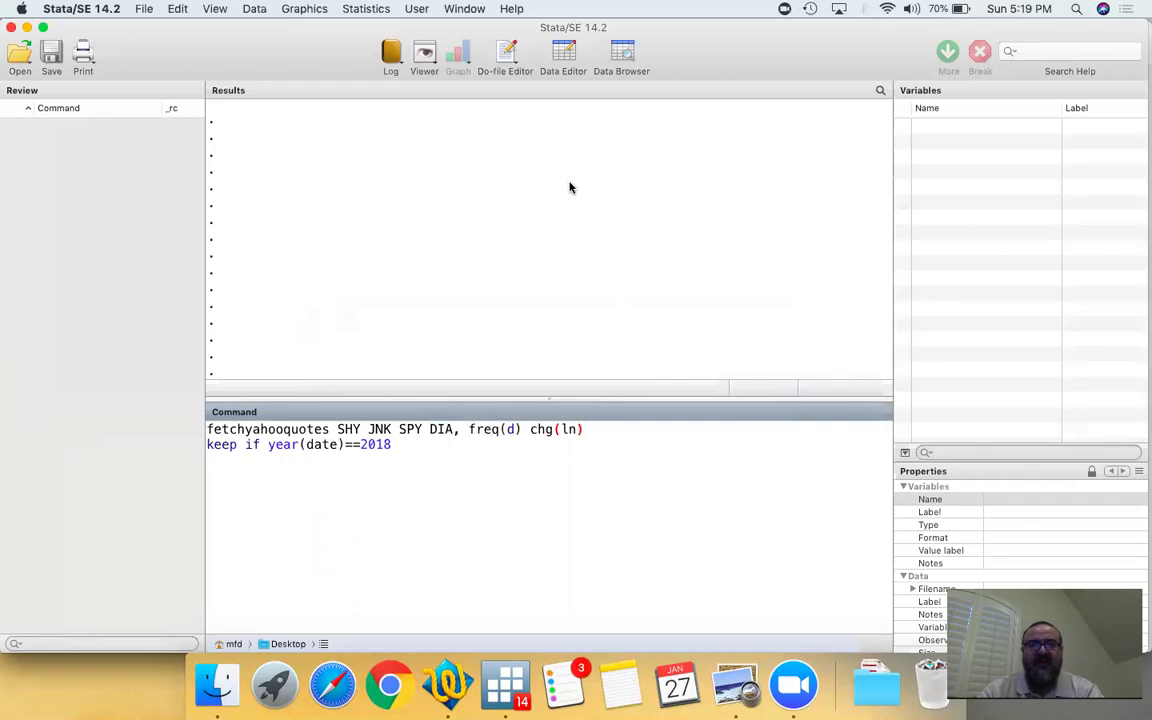
pyautogui.hotkey('shift', 'Left')
pyautogui.hotkey('shift', 'Left')
pyautogui.hotkey('shift', 'Left')
pyautogui.hotkey('shift', 'Left')
pyautogui.hotkey('shift', 'Left')
pyautogui.hotkey('shift', 'Left')
pyautogui.hotkey('shift', 'Left')
pyautogui.hotkey('shift', 'Left')
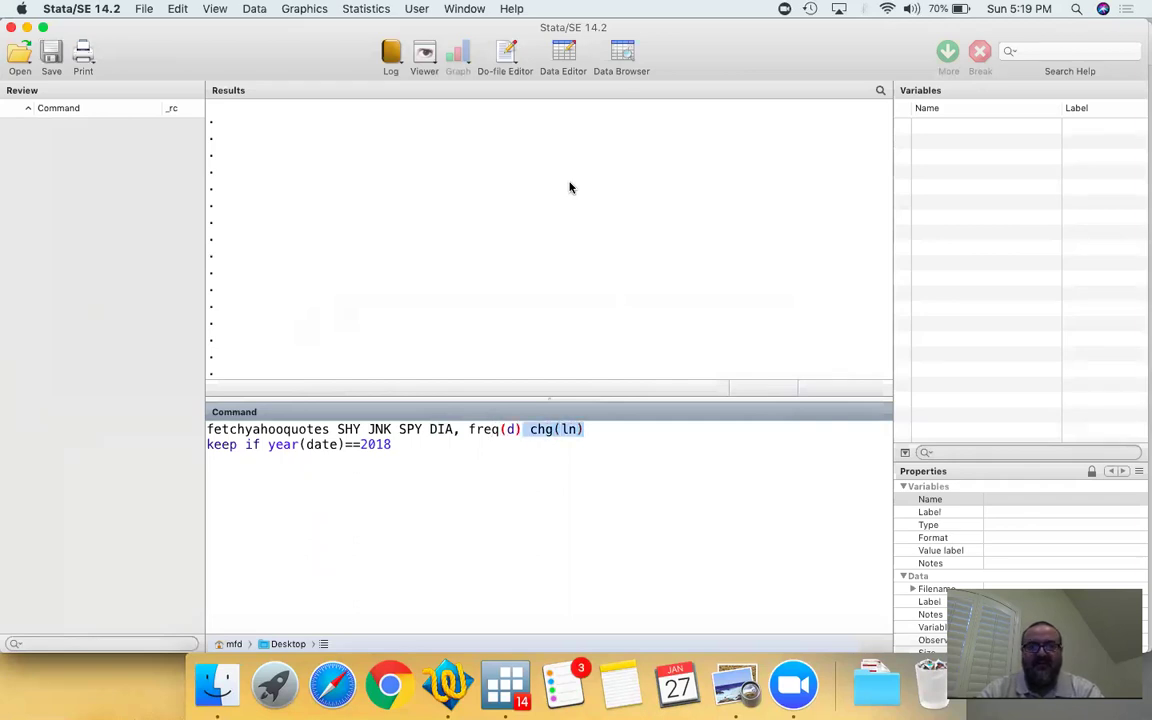
# Check the keep-2018 line and run both commands, dropping 6,293 non-2018 observations.
pyautogui.press('Down')
pyautogui.press('Up')
pyautogui.press('super+Right')
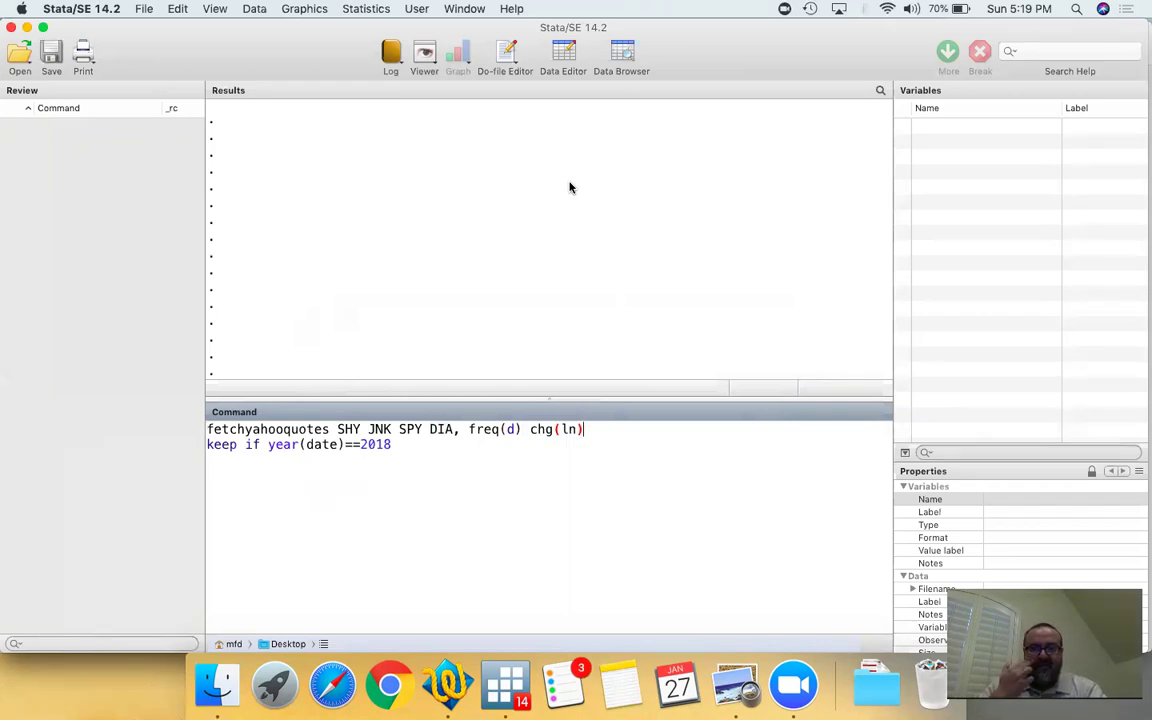
pyautogui.press('Down')
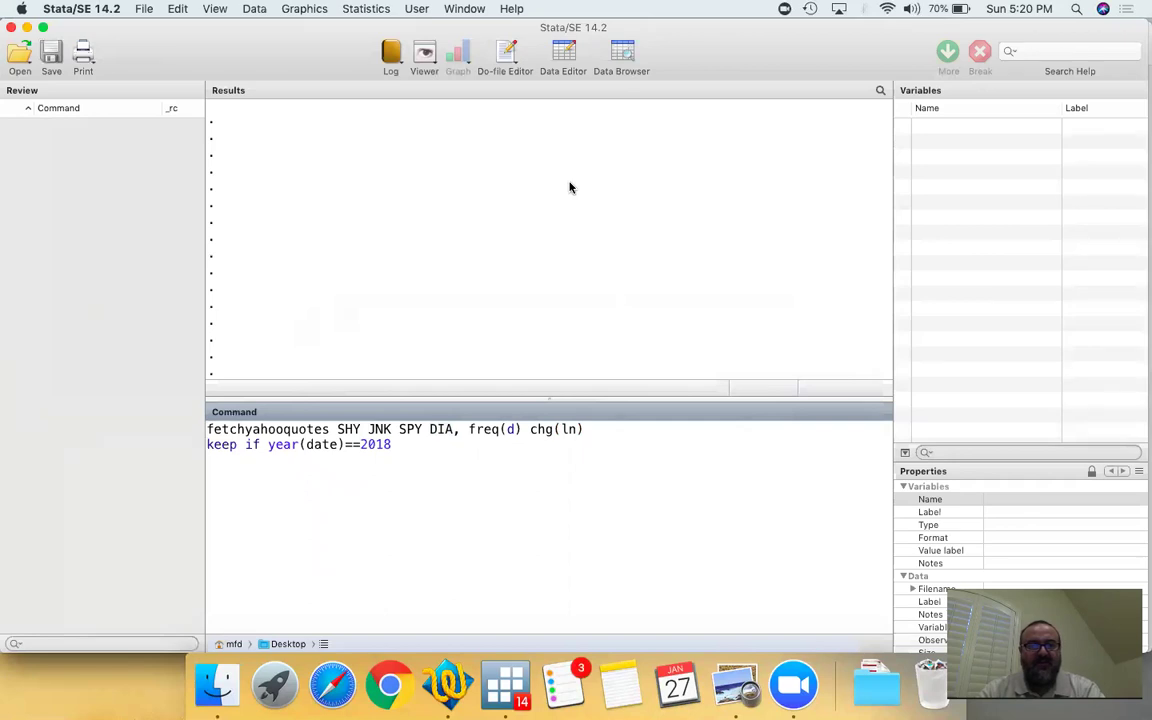
pyautogui.press('super+shift+Right')
pyautogui.press('Right')
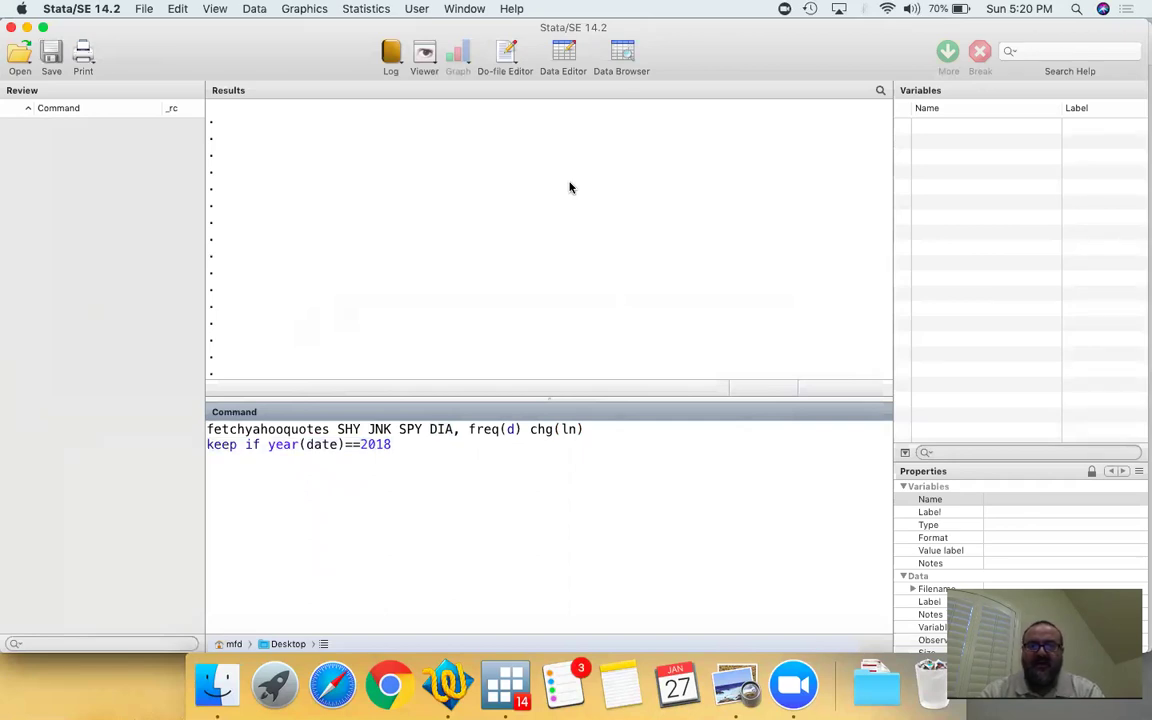
pyautogui.press('Return')
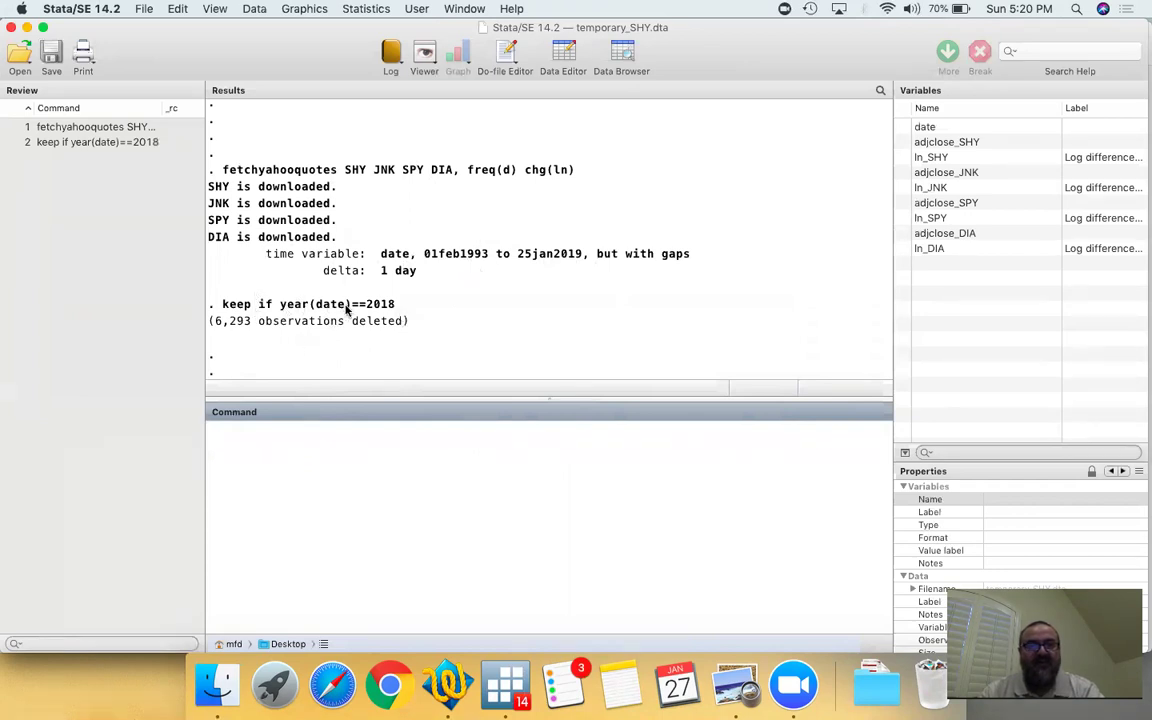
# Run the four label variable lines, labelling Daily SHY, JNK, SP500 and DJIA returns.
pyautogui.press('super+Tab')
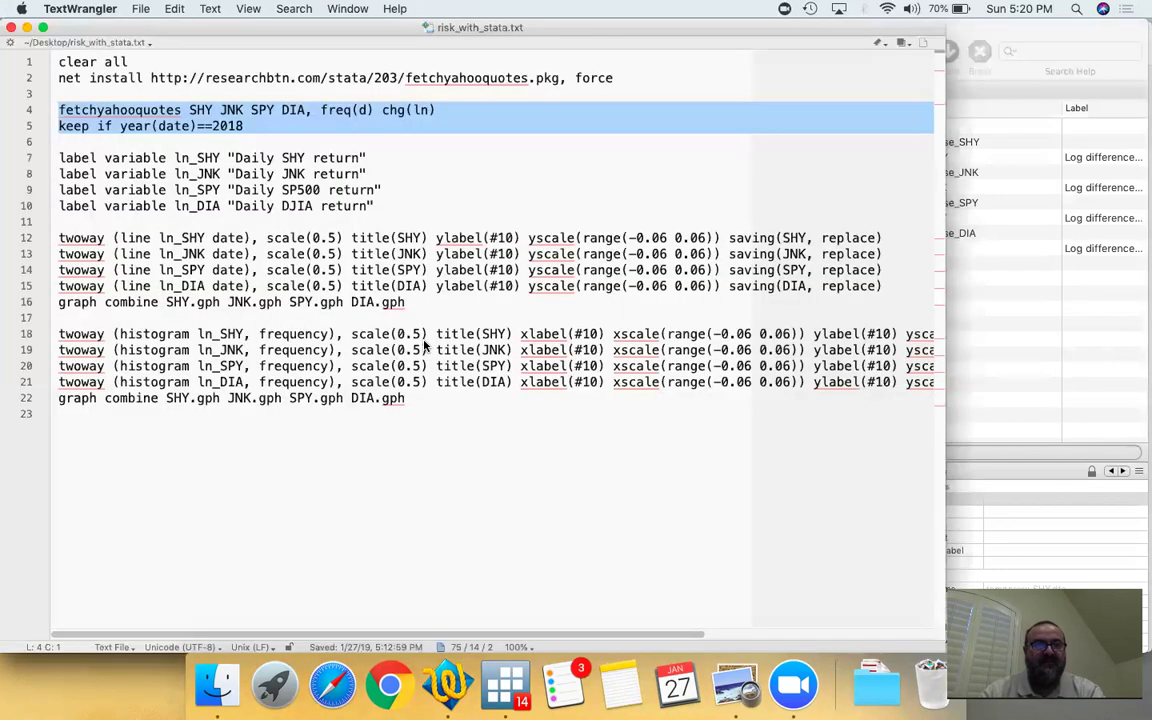
pyautogui.moveTo(59, 158); pyautogui.dragTo(60, 221)
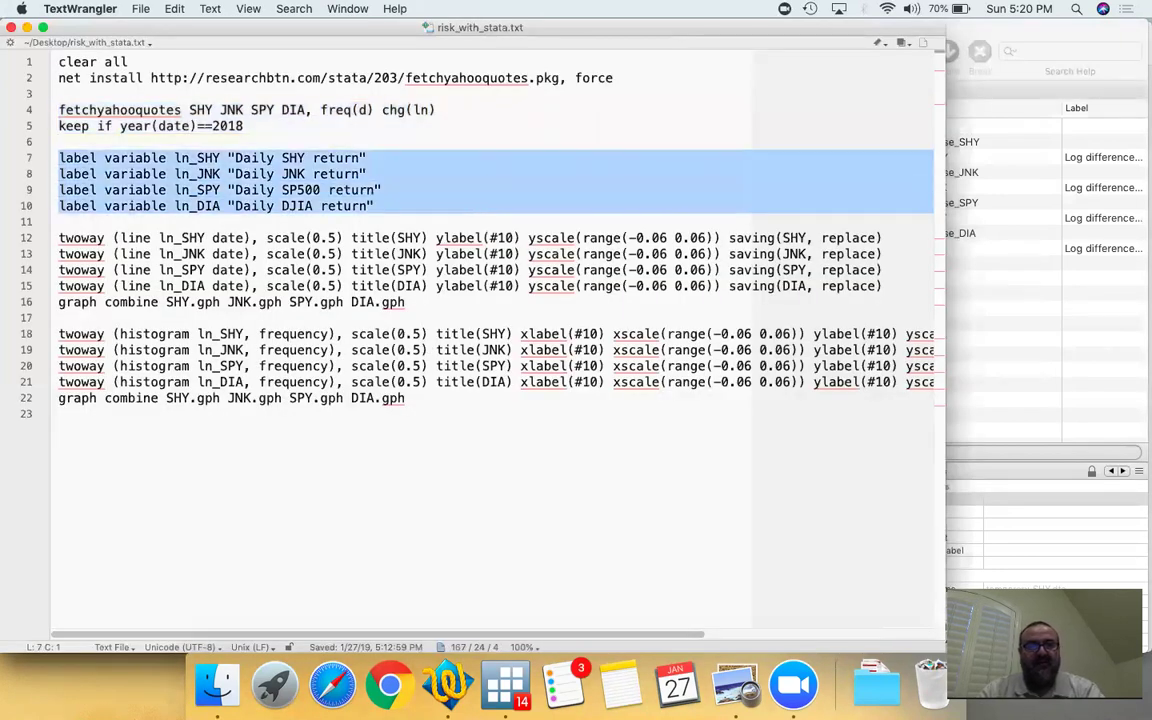
pyautogui.press('super+shift+d')
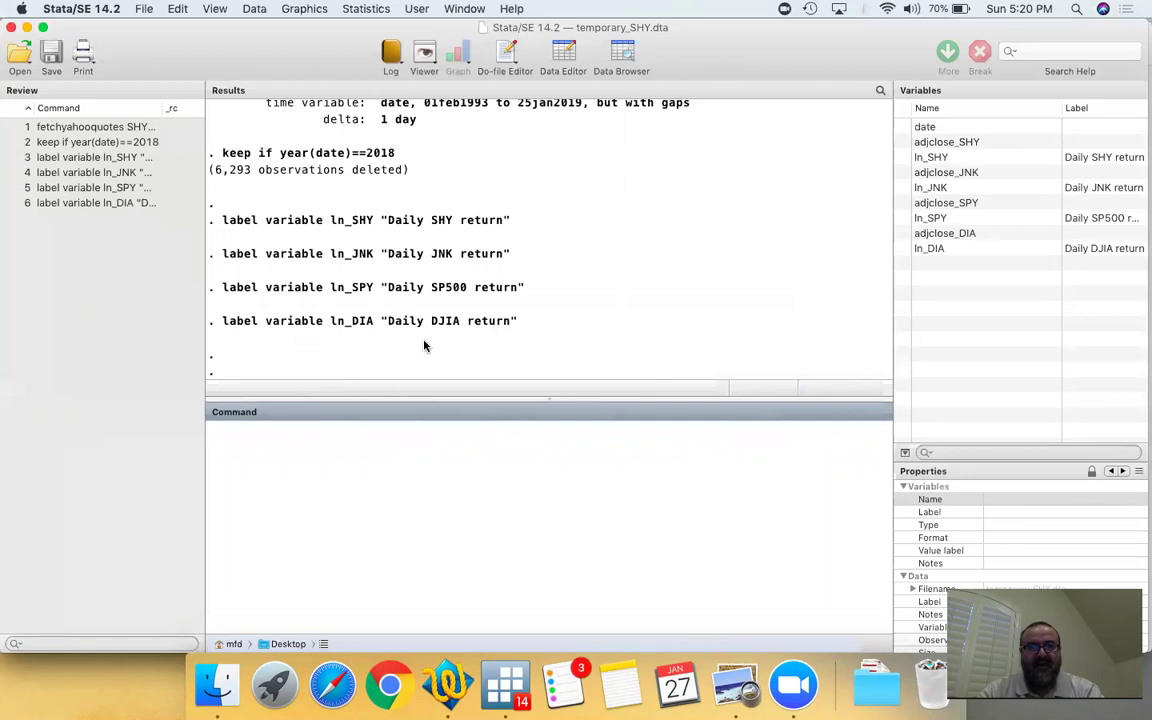
# Run line 12's twoway command for the SHY daily return line plot (−0.06 to 0.06), then close it.
pyautogui.press('super+Tab')
pyautogui.moveTo(59, 238); pyautogui.dragTo(59, 254)
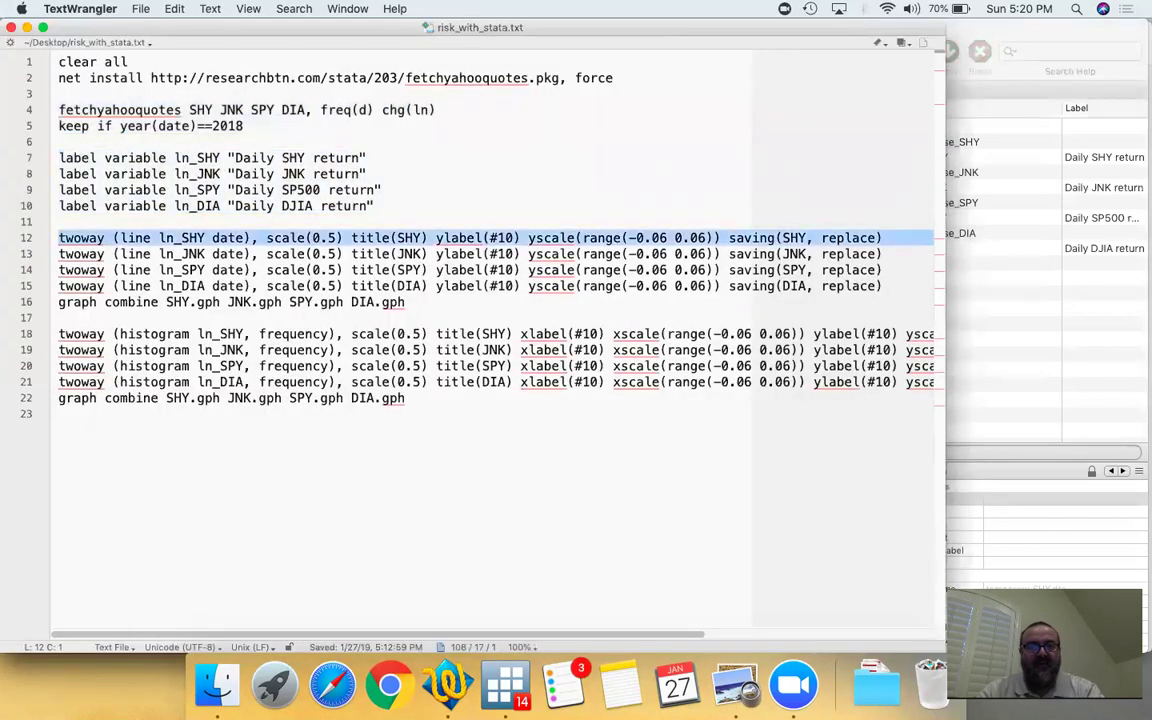
pyautogui.press('super+shift+d')
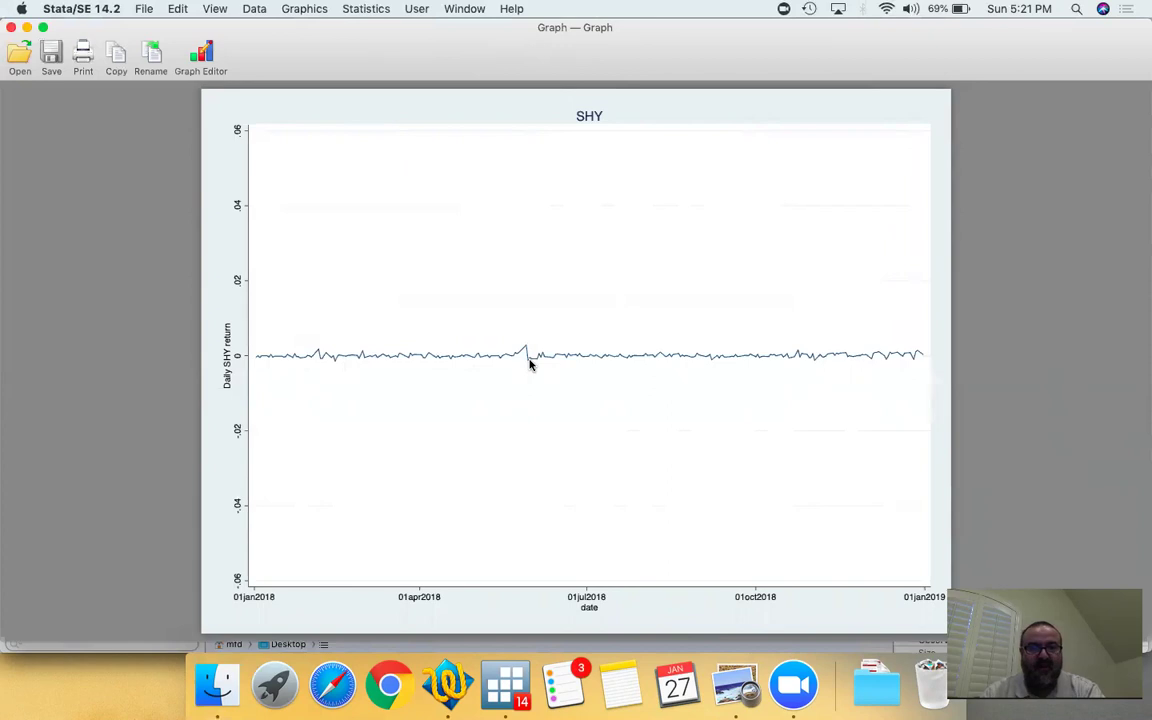
pyautogui.press('super+w')
# Run the JNK twoway line command in Stata, view the −0.06 to 0.06 chart, then close it.
pyautogui.press('super+Tab')
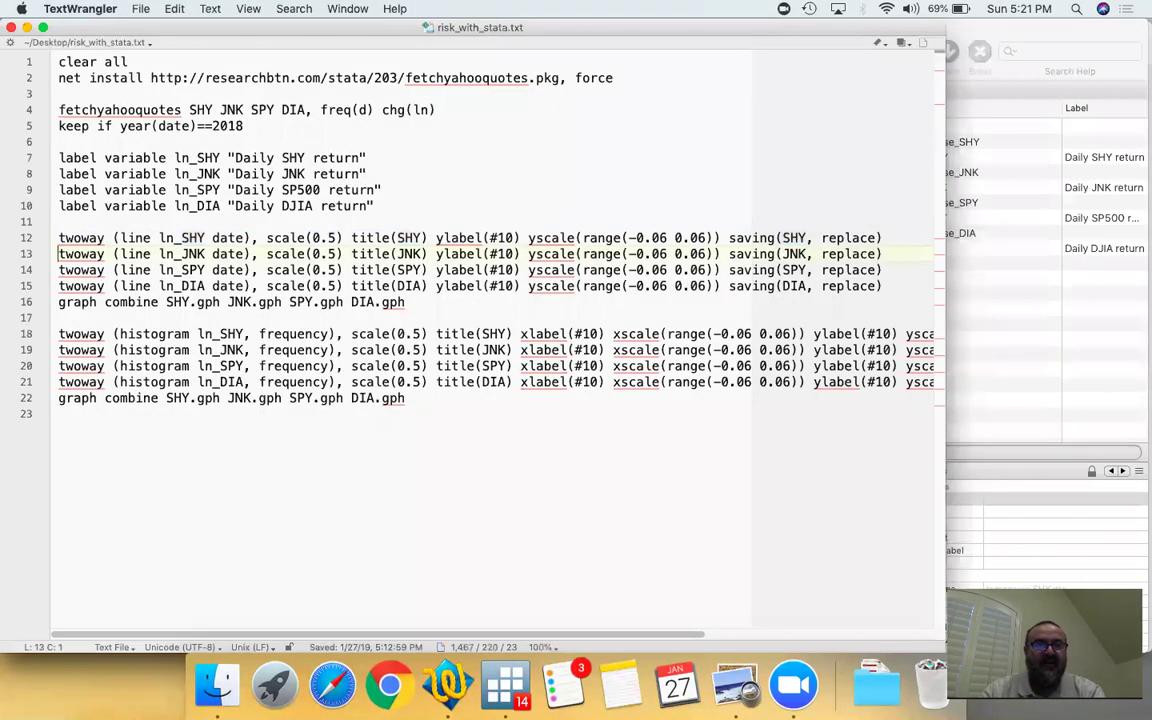
pyautogui.hotkey('shift', 'Down')
pyautogui.press('super+c')
pyautogui.press('super+Tab')
pyautogui.press('super+v')
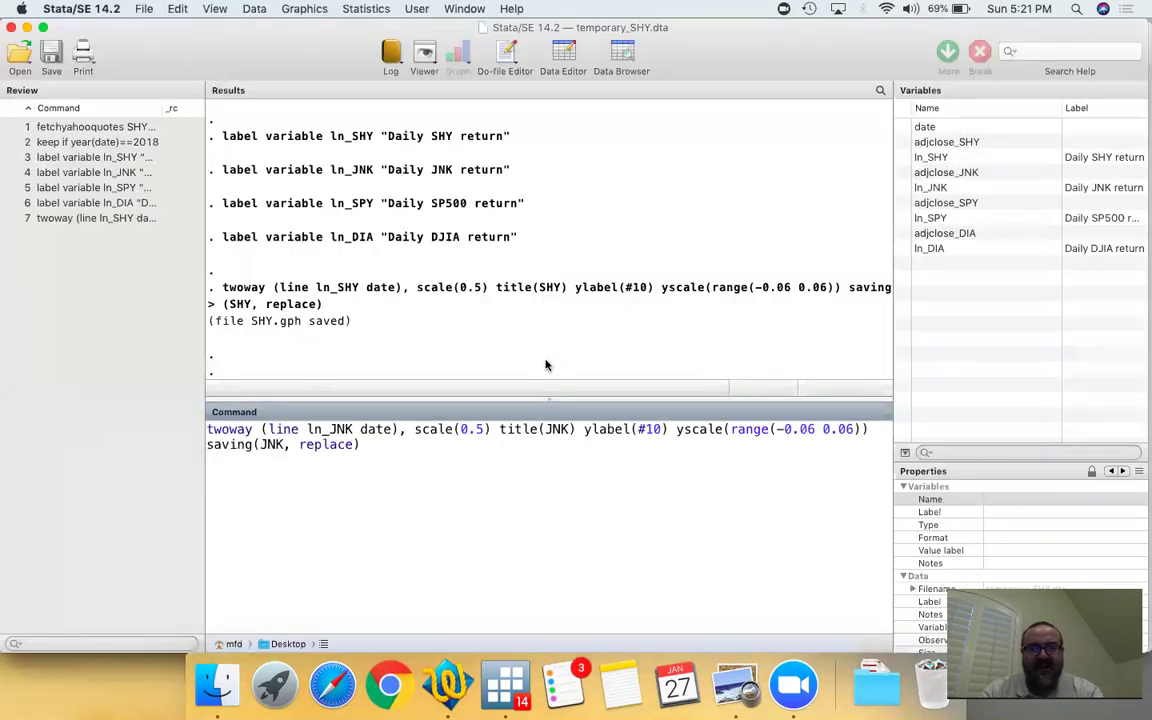
pyautogui.press('Return')
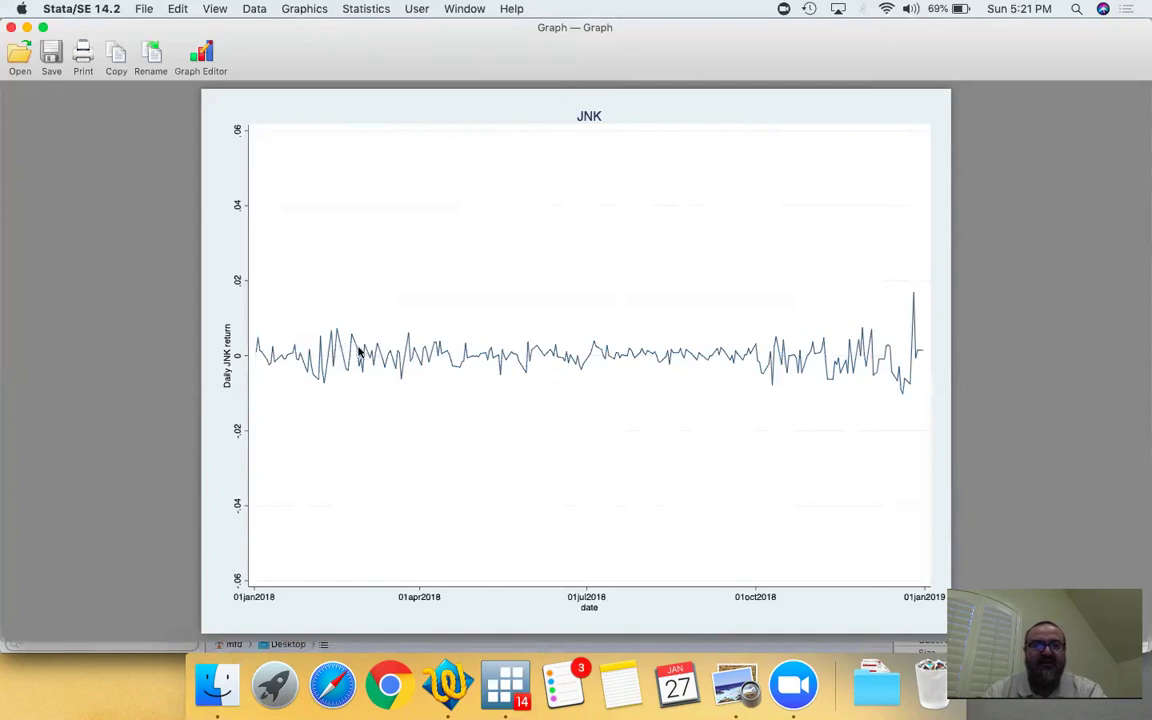
pyautogui.press('super+w')
# Run line 14's command to draw the SPY line chart of 2018 daily S&P 500 returns.
pyautogui.press('super+Tab')
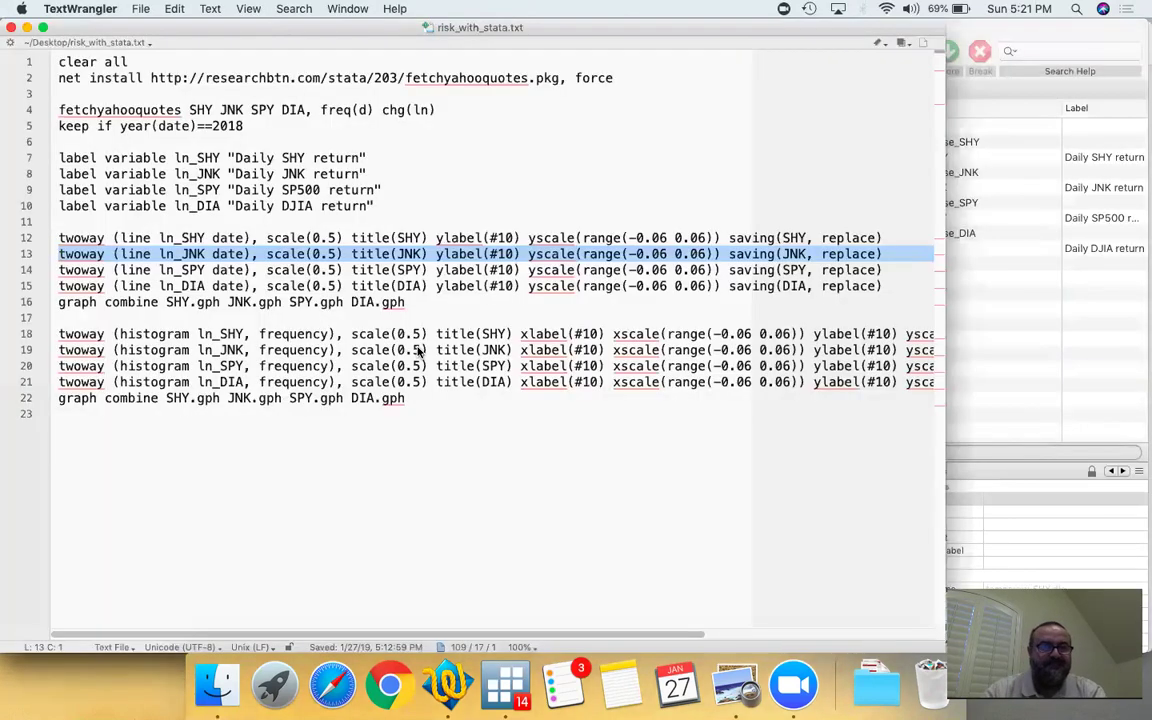
pyautogui.tripleClick(300, 270)
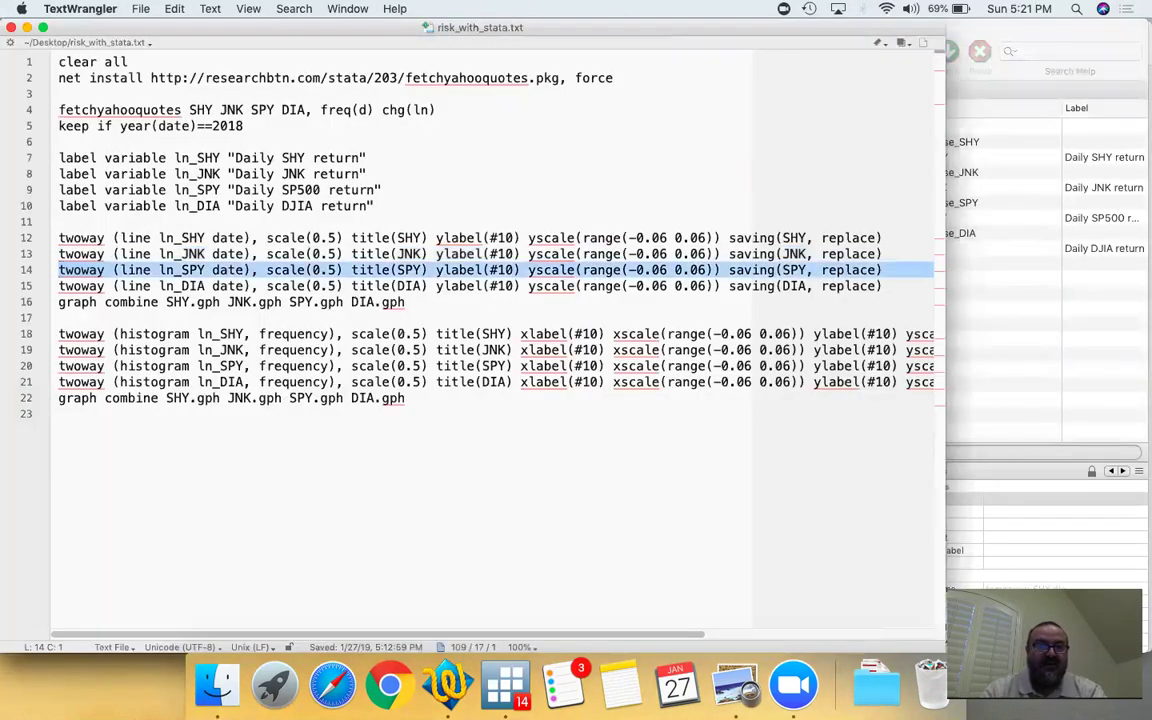
pyautogui.press('super+c')
pyautogui.press('super+Tab')
pyautogui.press('super+v')
pyautogui.press('Return')
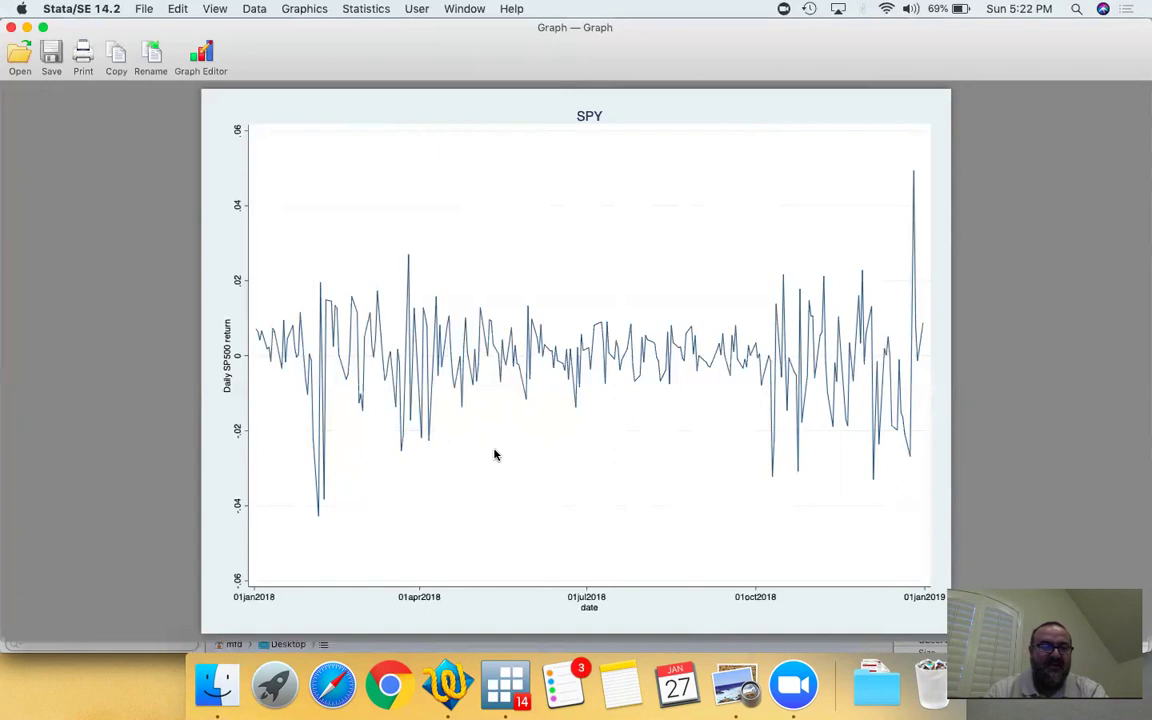
# Close the SPY graph and run line 15 to draw the DIA daily DJIA return chart.
pyautogui.press('cmd+w')
pyautogui.press('cmd+Tab')
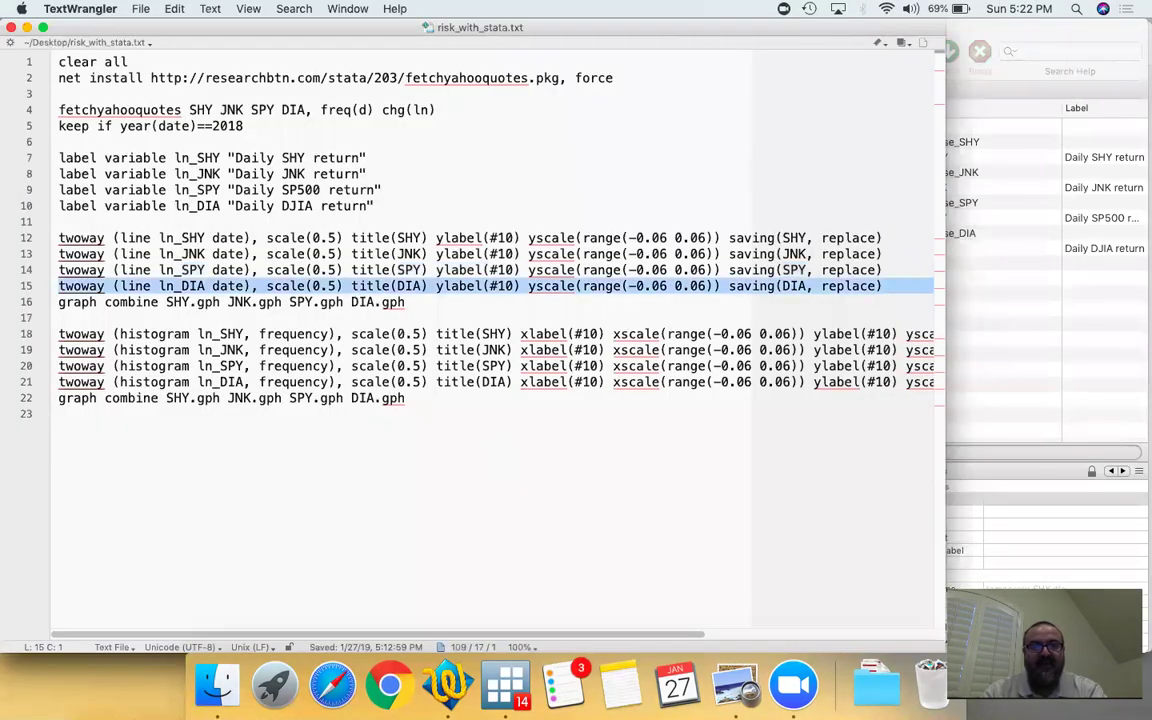
pyautogui.press('cmd+shift+d')
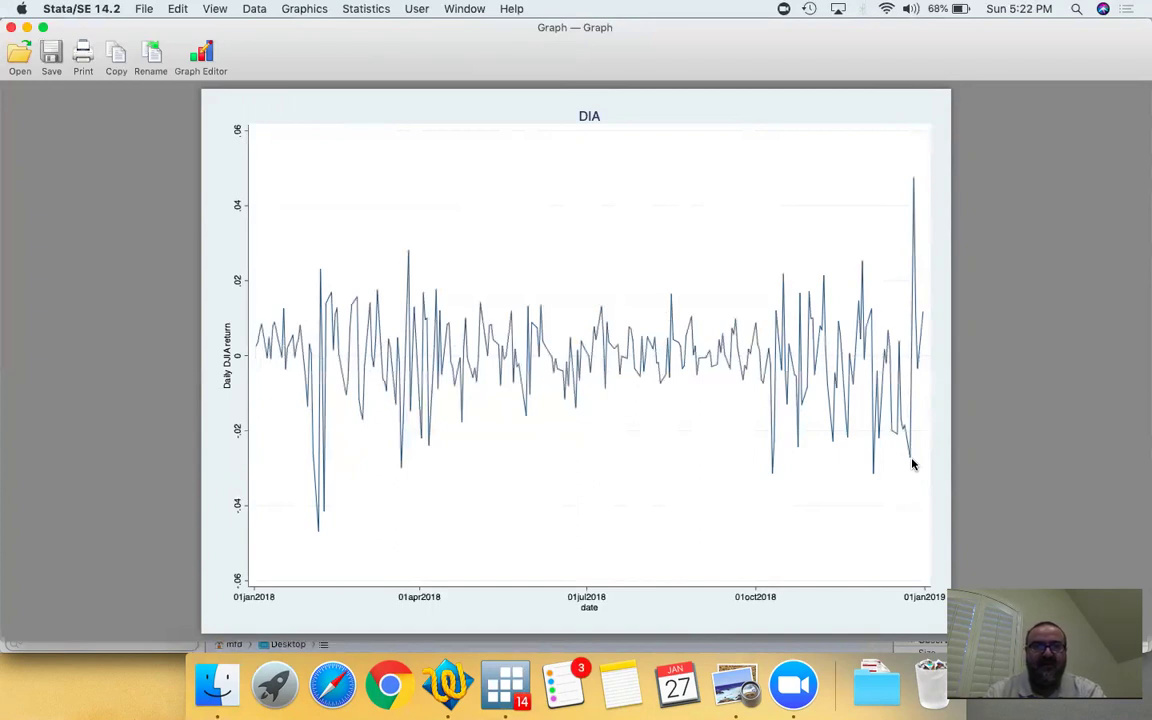
# Close the DIA graph and run graph combine SHY.gph JNK.gph SPY.gph DIA.gph.
pyautogui.press('super+w')
pyautogui.press('super+Tab')
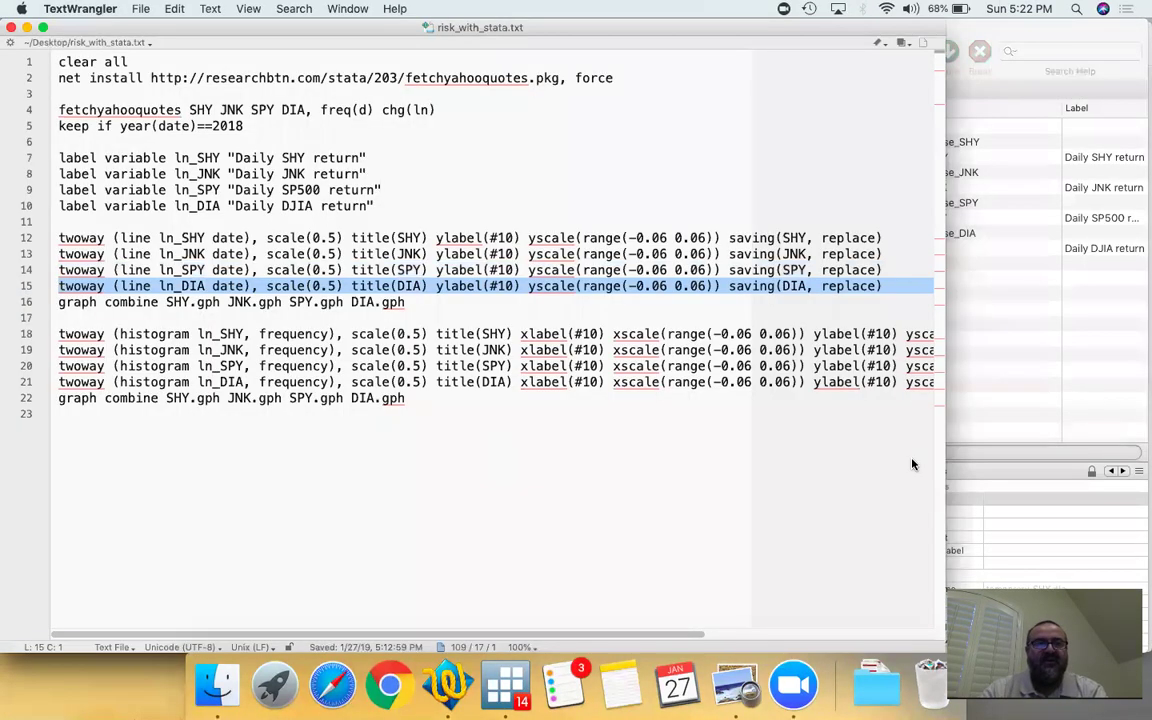
pyautogui.press('Down')
pyautogui.press('super+Return')
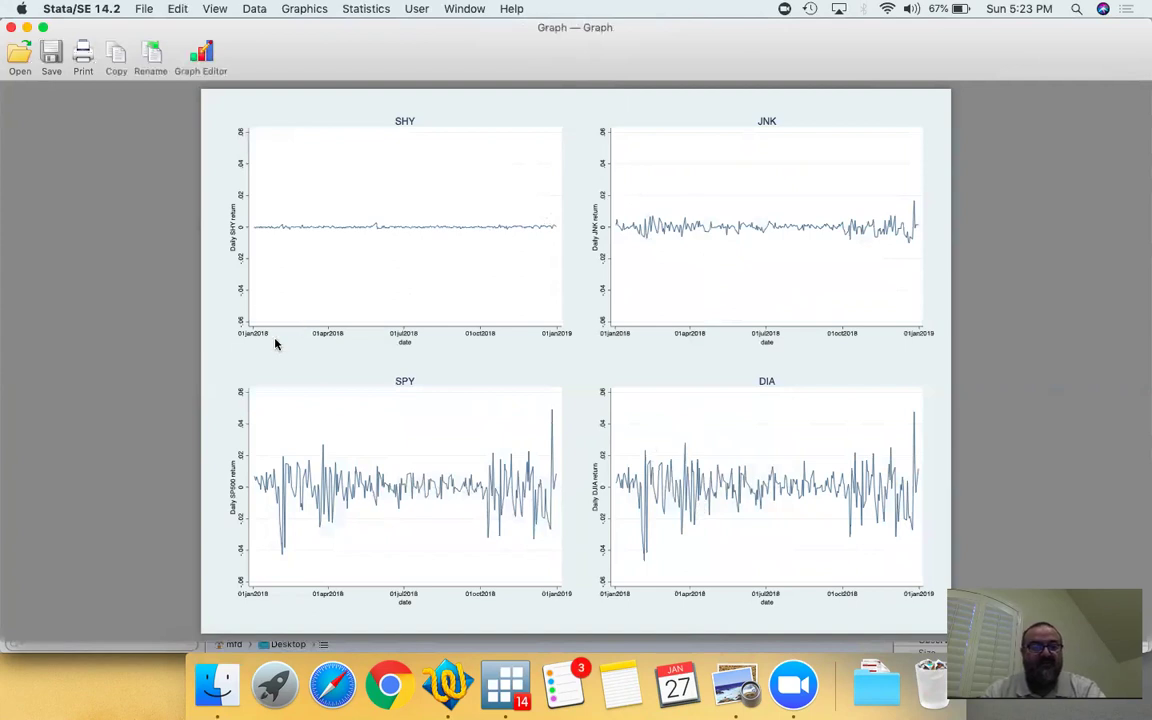
# Close the combined panel and run line 18's SHY histogram command, saved as SHY.gph.
pyautogui.press('super+w')
pyautogui.press('super+Tab')
pyautogui.press('Down')
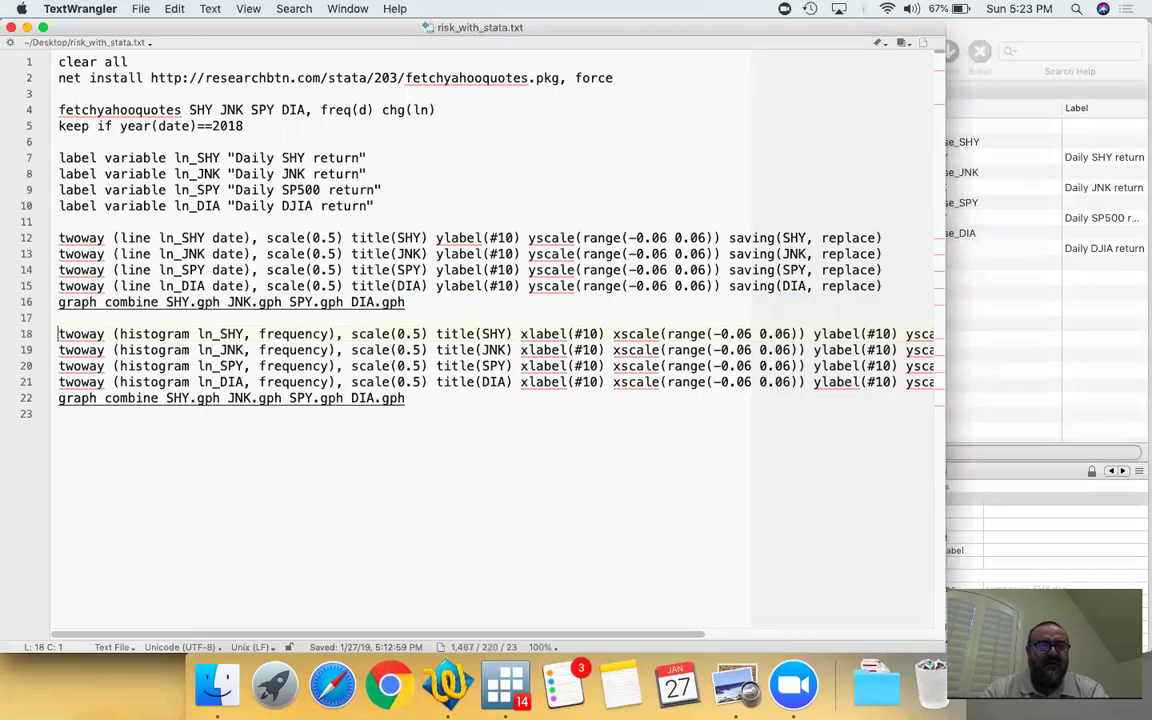
pyautogui.hotkey('shift', 'Down')
pyautogui.press('super+c')
pyautogui.press('super+Tab')
pyautogui.press('super+v')
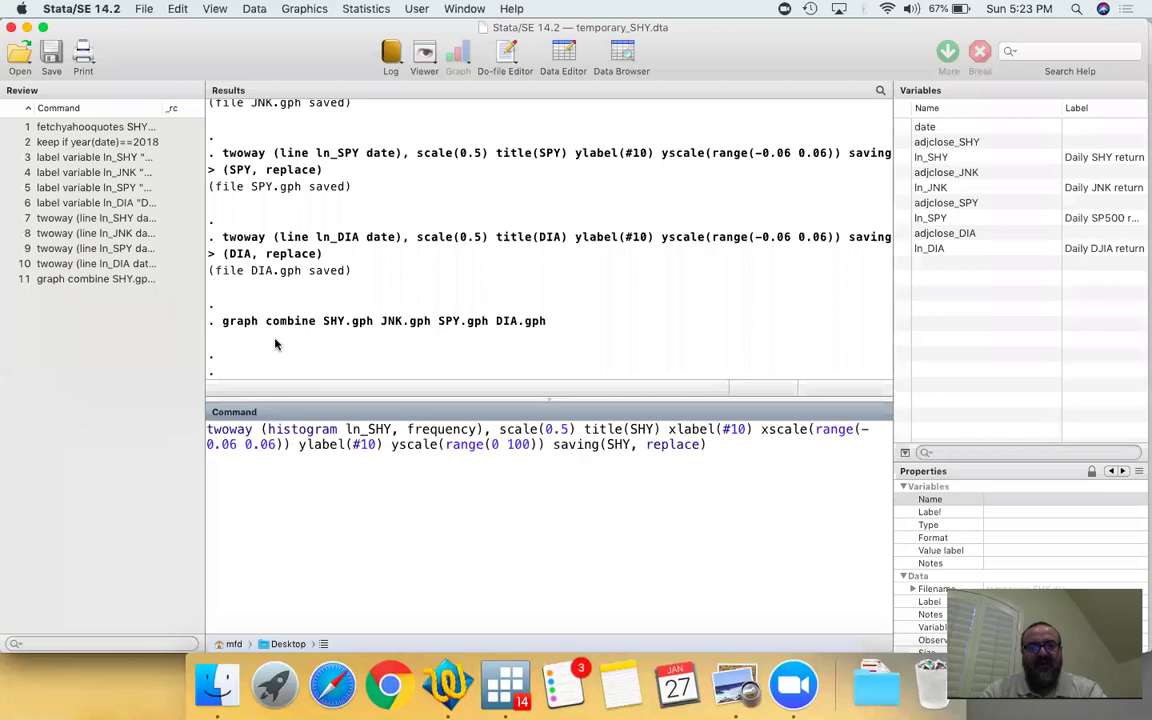
pyautogui.press('Return')
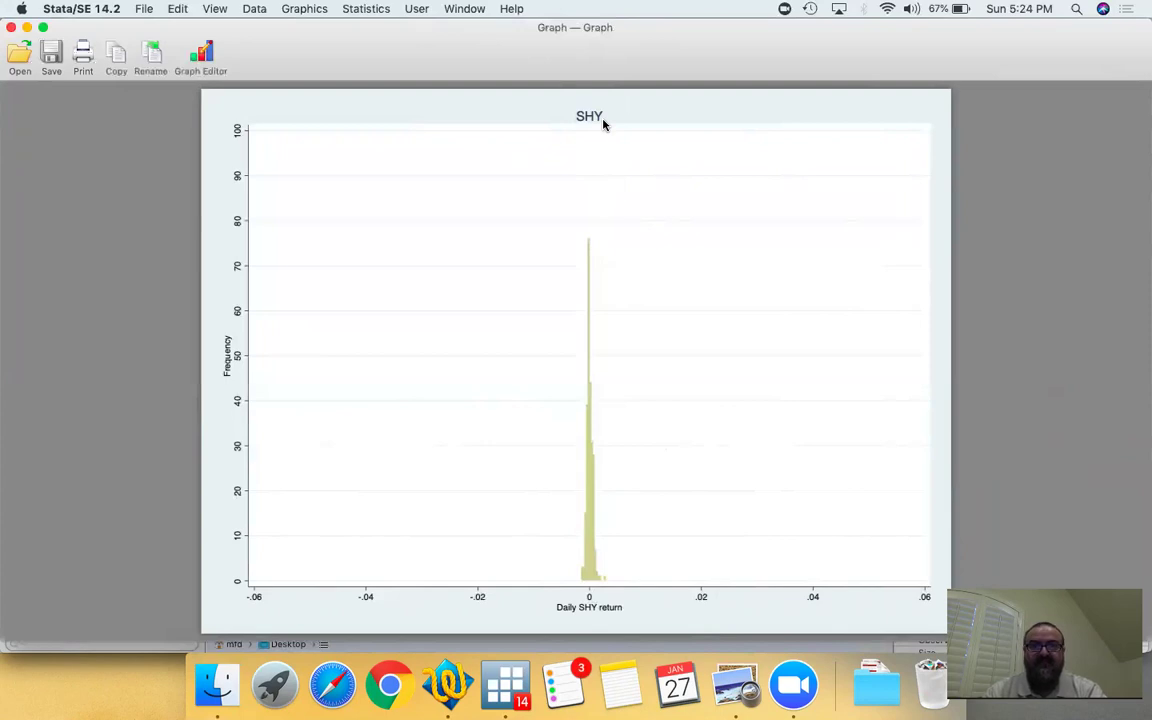
# Run the do-file's line-19 command to draw the JNK daily-return frequency histogram, saved as JNK.gph.
pyautogui.press('super+w')
pyautogui.press('super+Tab')
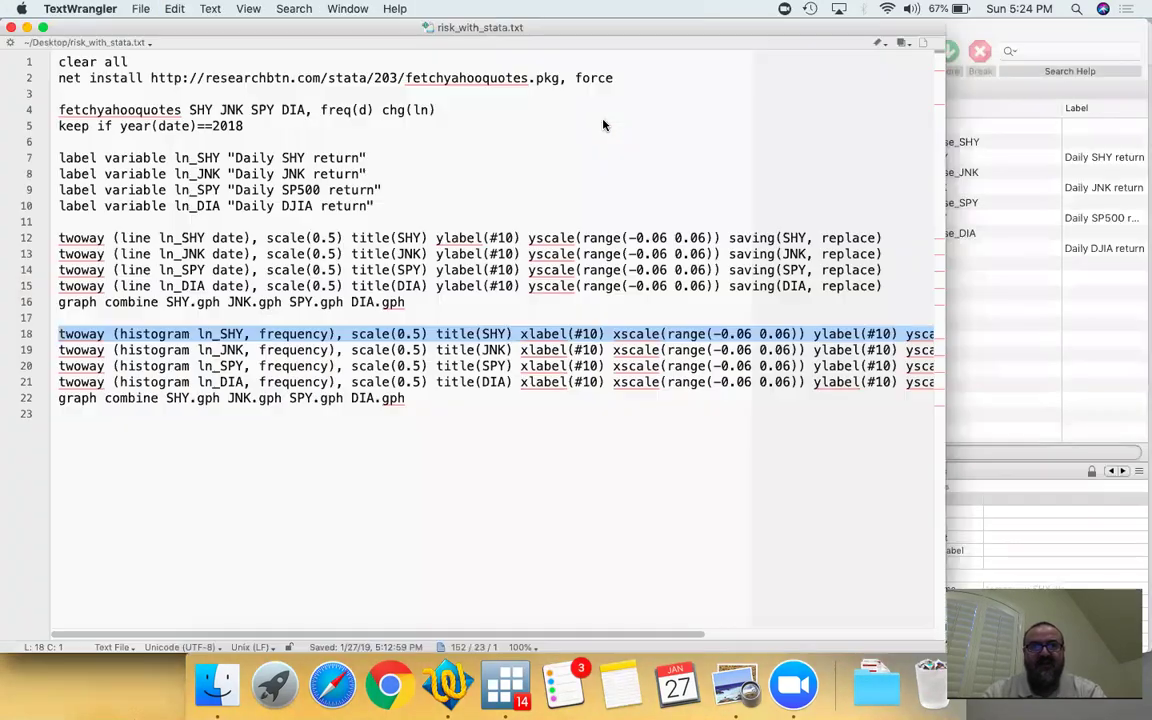
pyautogui.press('Down')
pyautogui.hotkey('shift', 'Down')
pyautogui.press('super+c')
pyautogui.press('super+Tab')
pyautogui.press('super+v')
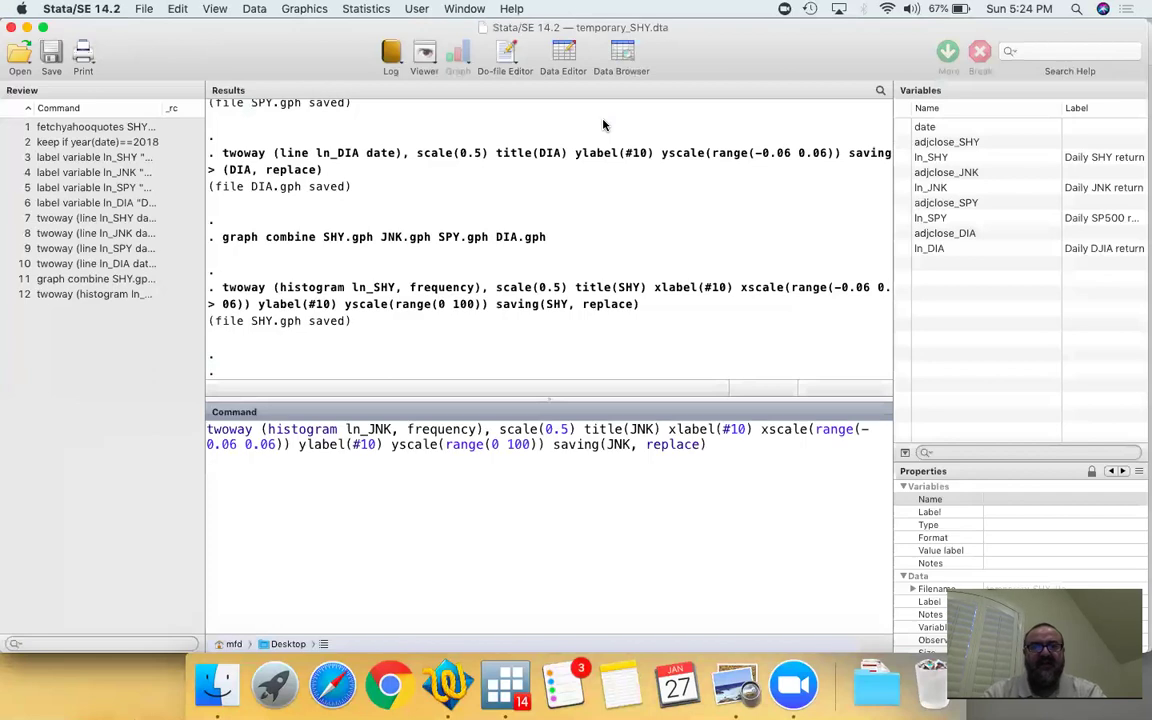
pyautogui.press('Return')
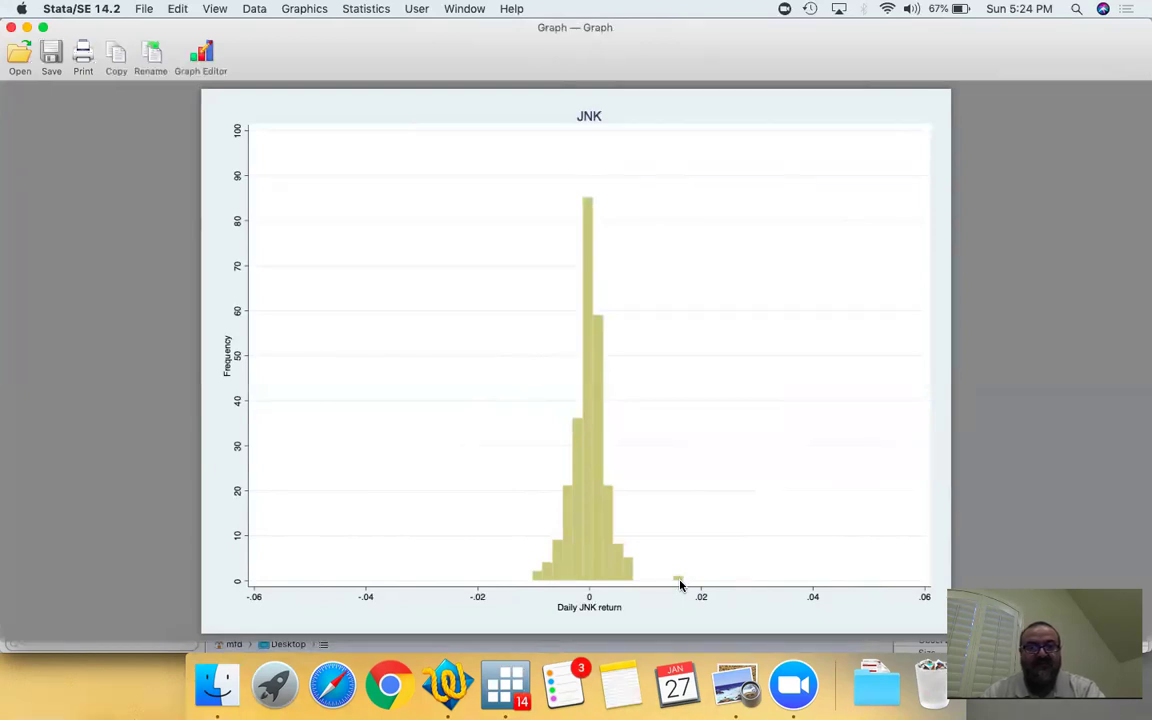
# Run the line-20 command to plot the SP500 returns histogram titled SPY, saved as SPY.gph.
pyautogui.press('super+w')
pyautogui.press('super+Tab')
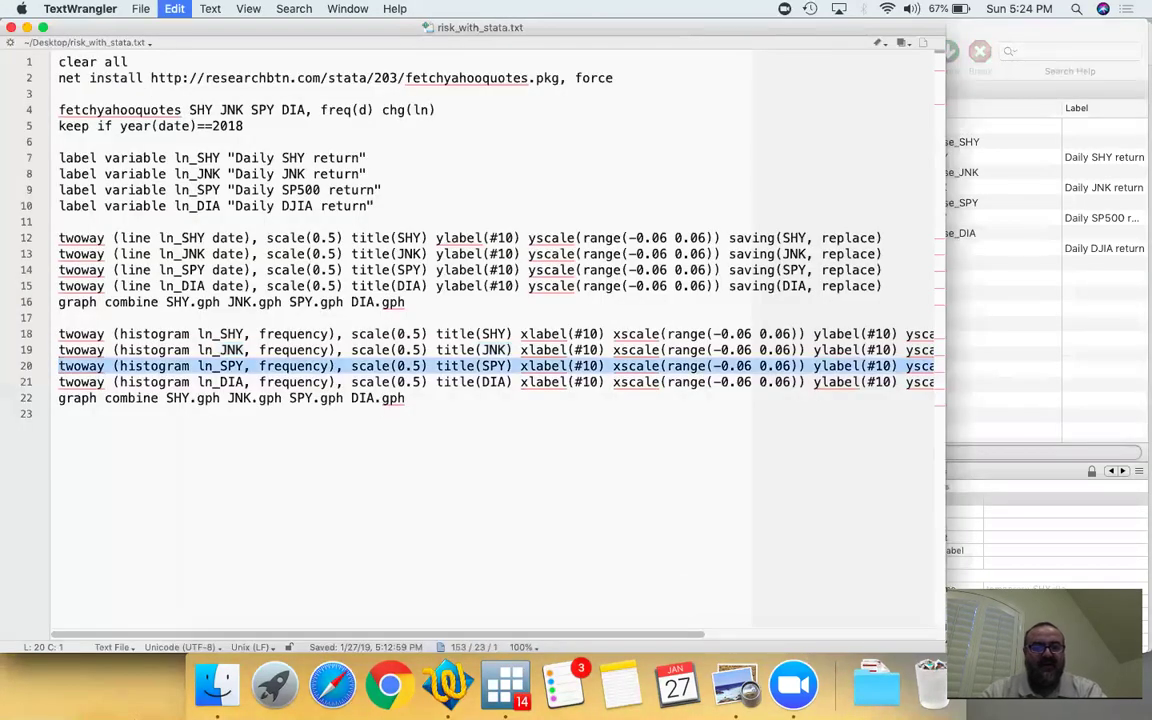
pyautogui.press('super+Tab')
pyautogui.press('super+v')
pyautogui.press('Return')
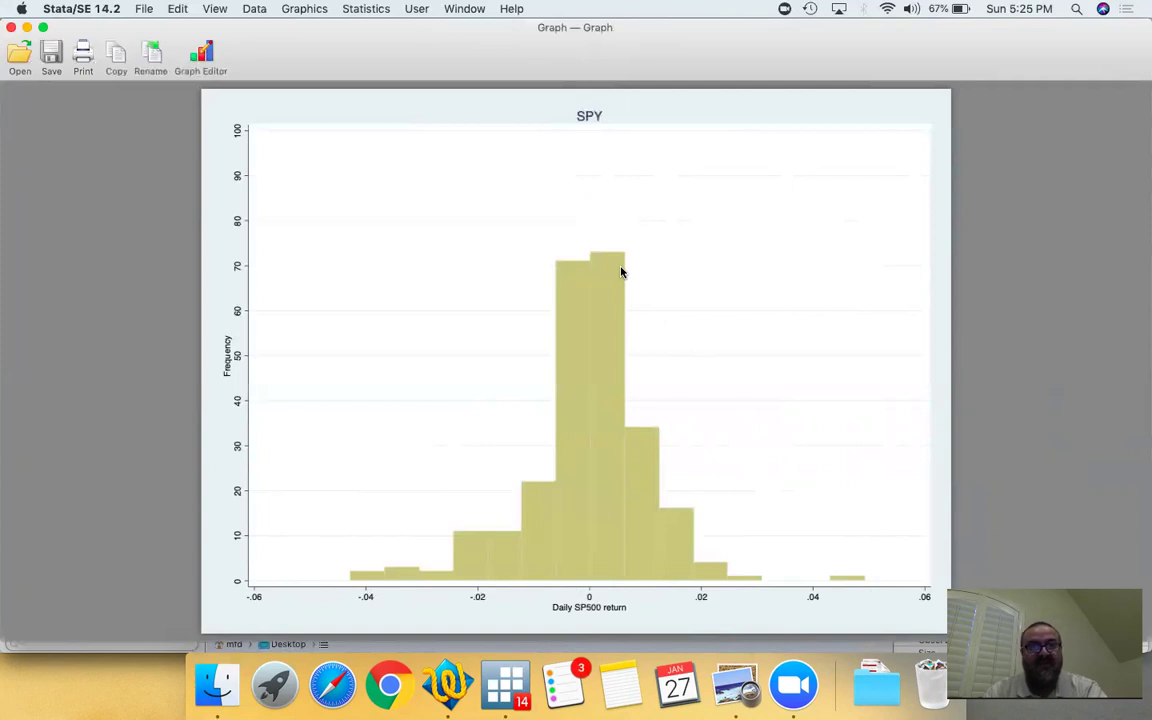
# Run do-file lines 21–22 to draw the DIA histogram and combine SHY, JNK, SPY, DIA histograms in 2×2.
pyautogui.press('cmd+w')
pyautogui.press('cmd+Tab')
pyautogui.moveTo(58, 382); pyautogui.dragTo(60, 414)
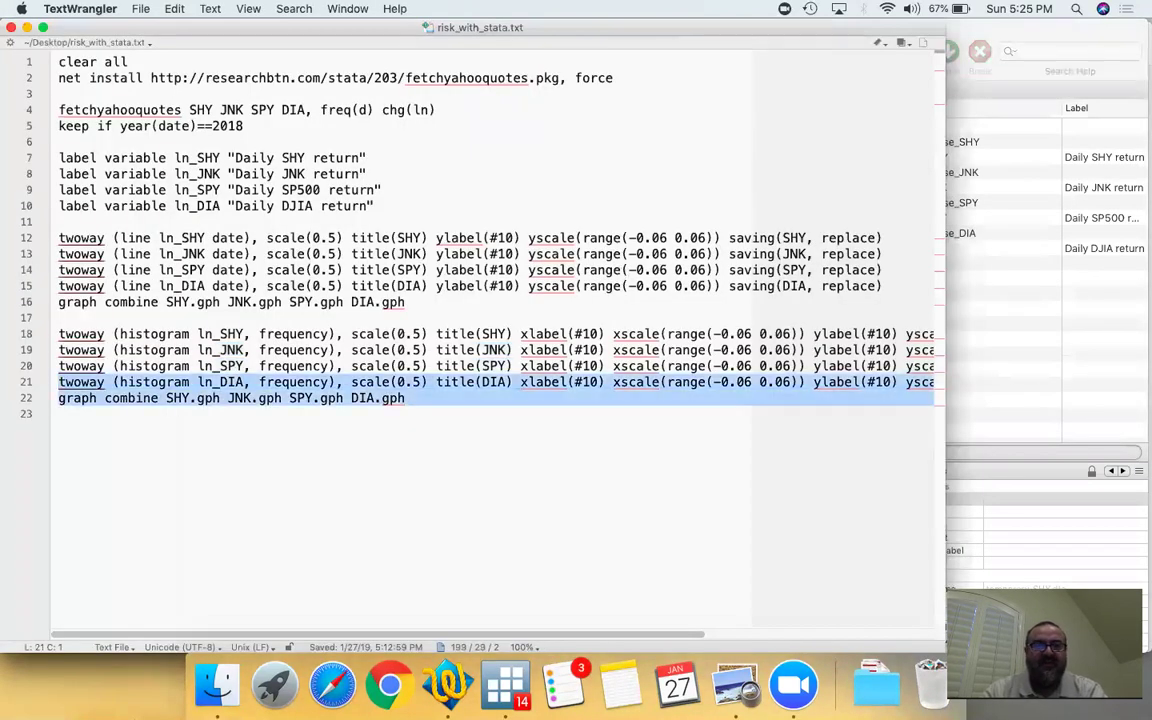
pyautogui.press('cmd+c')
pyautogui.press('cmd+Tab')
pyautogui.press('cmd+v')
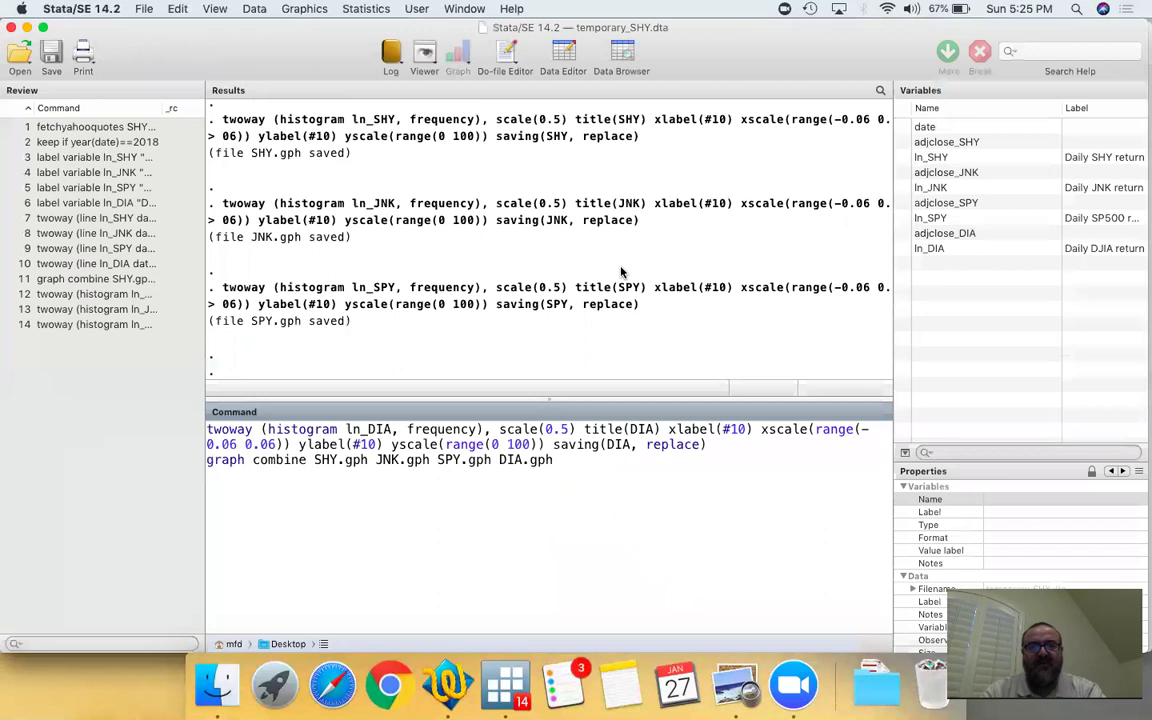
pyautogui.press('Return')
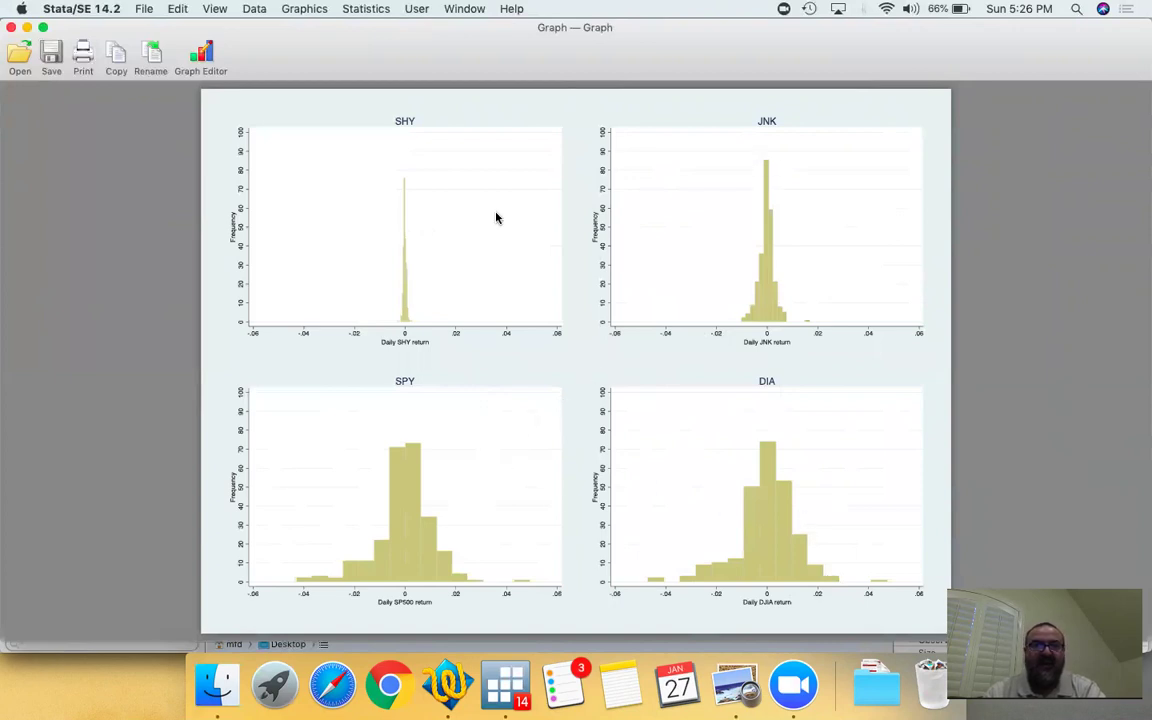
# Run tabstat ln_SHY ln_JNK ln_SPY ln_DIA, stat(sd) to tabulate the return standard deviations.
pyautogui.press('super+w')
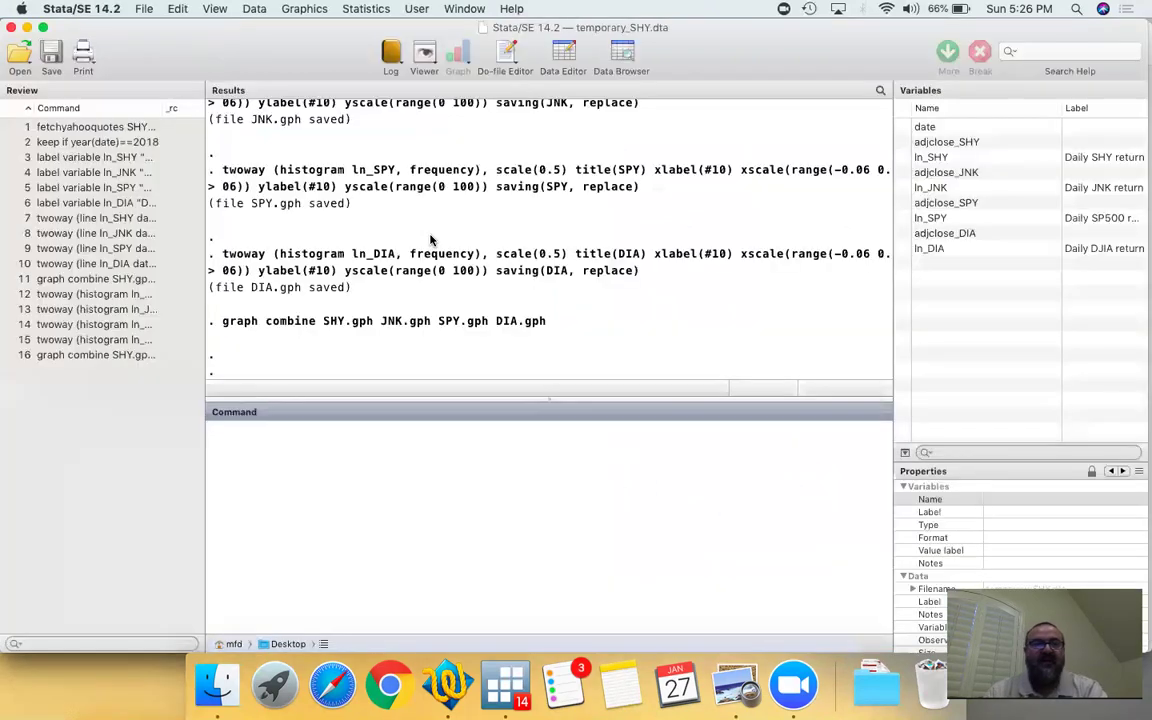
pyautogui.write('tabsta')
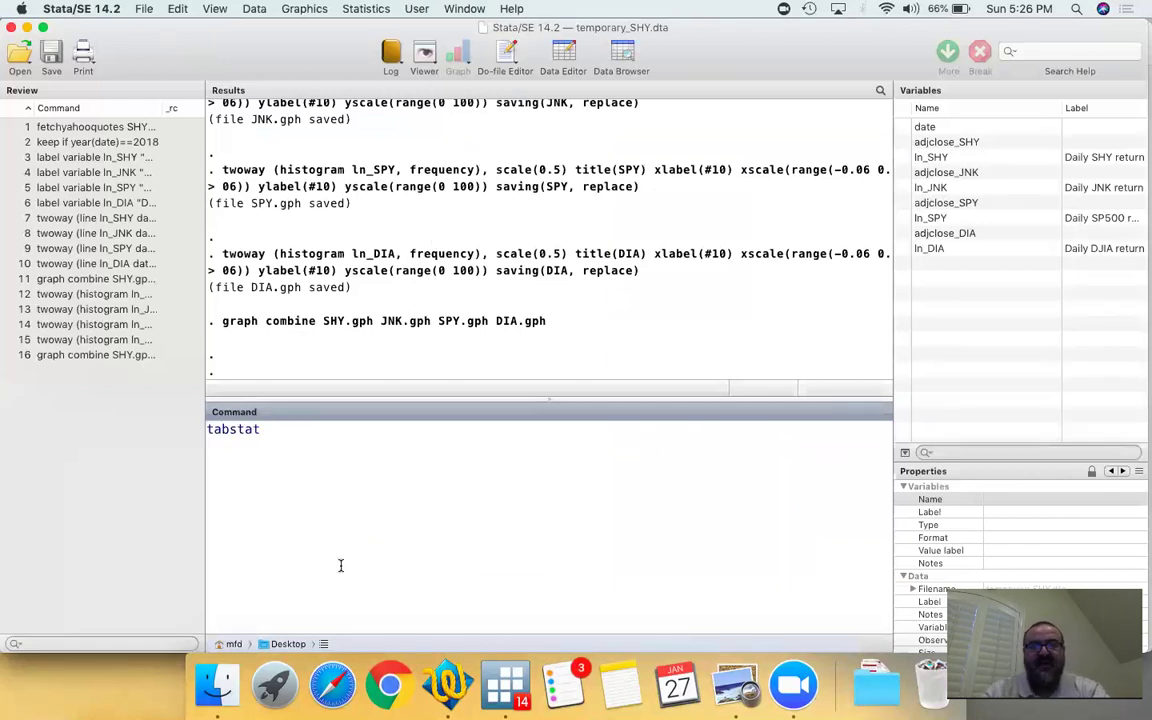
pyautogui.write('t')
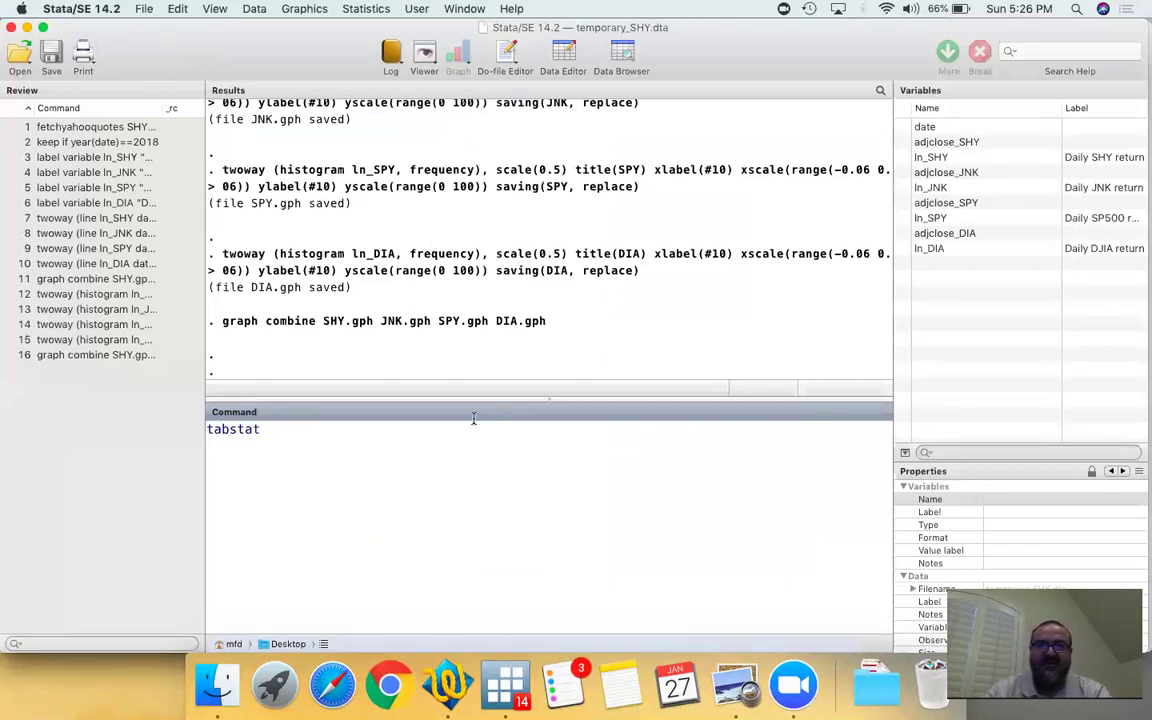
pyautogui.doubleClick(905, 158)
pyautogui.click(903, 187)
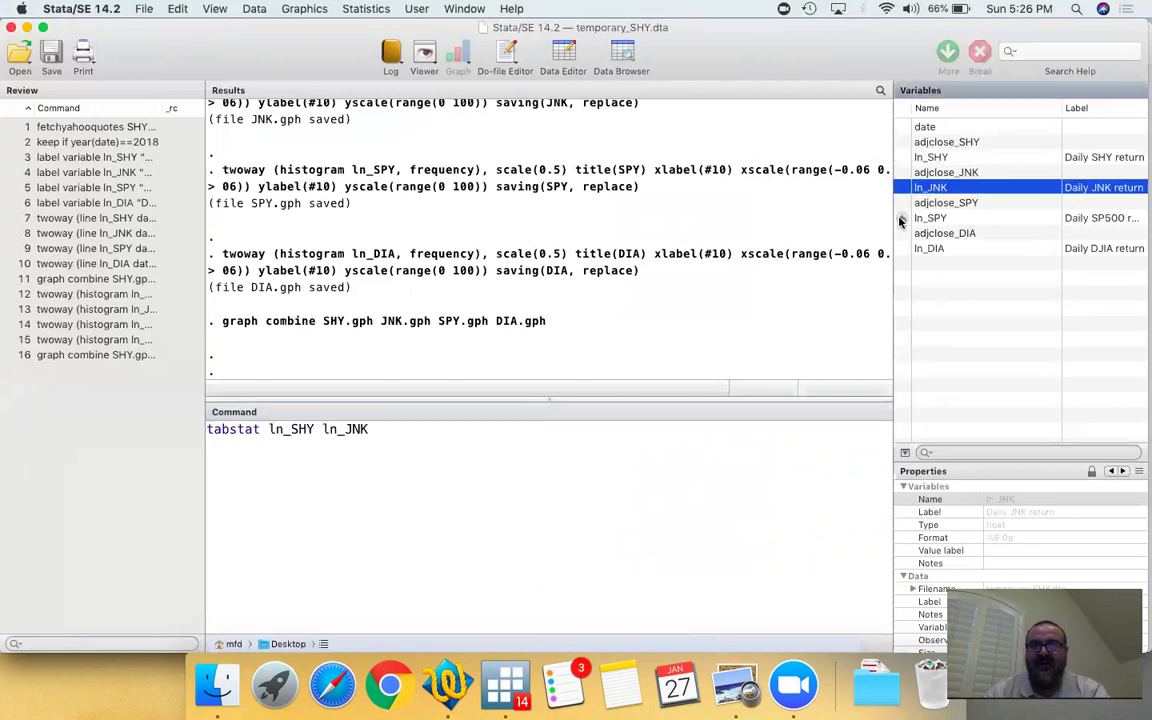
pyautogui.click(903, 217)
pyautogui.click(902, 249)
pyautogui.write(',')
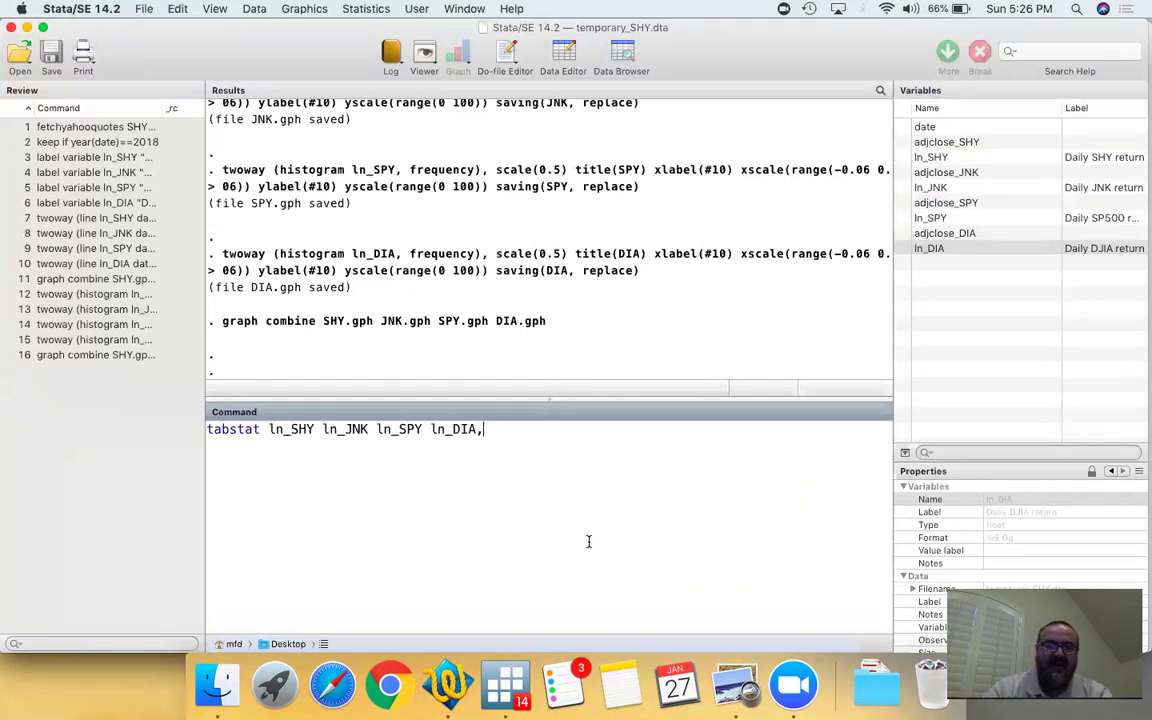
pyautogui.write(' stat(sd)')
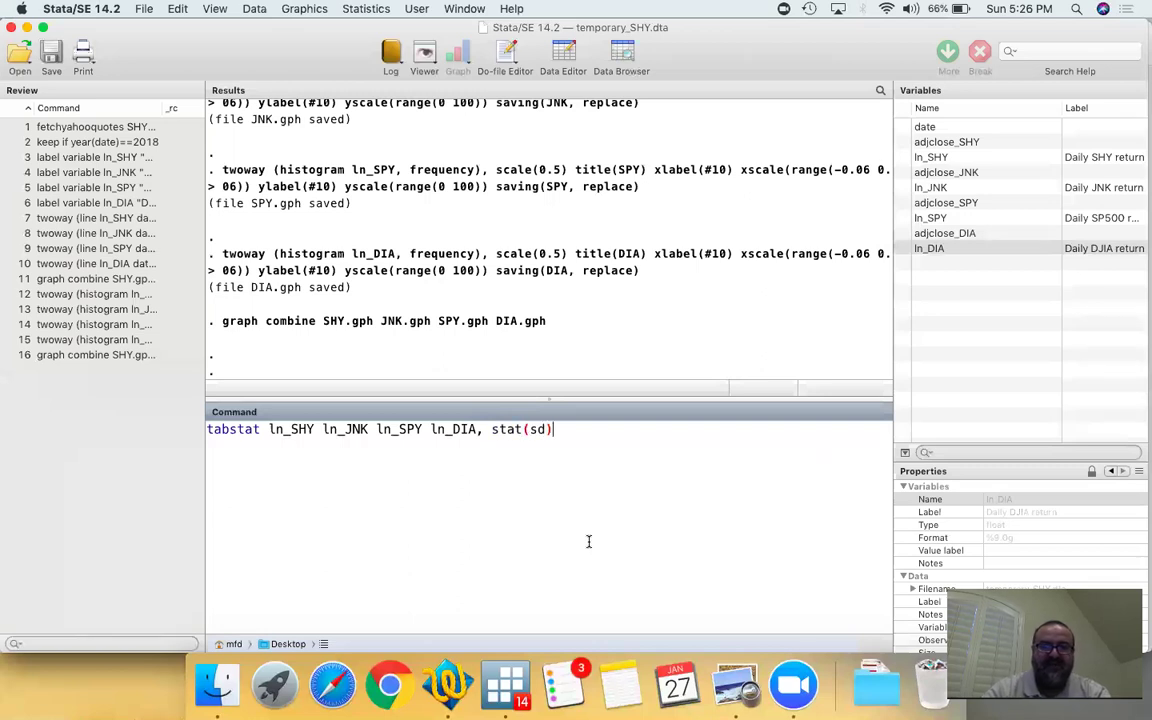
pyautogui.press('Return')
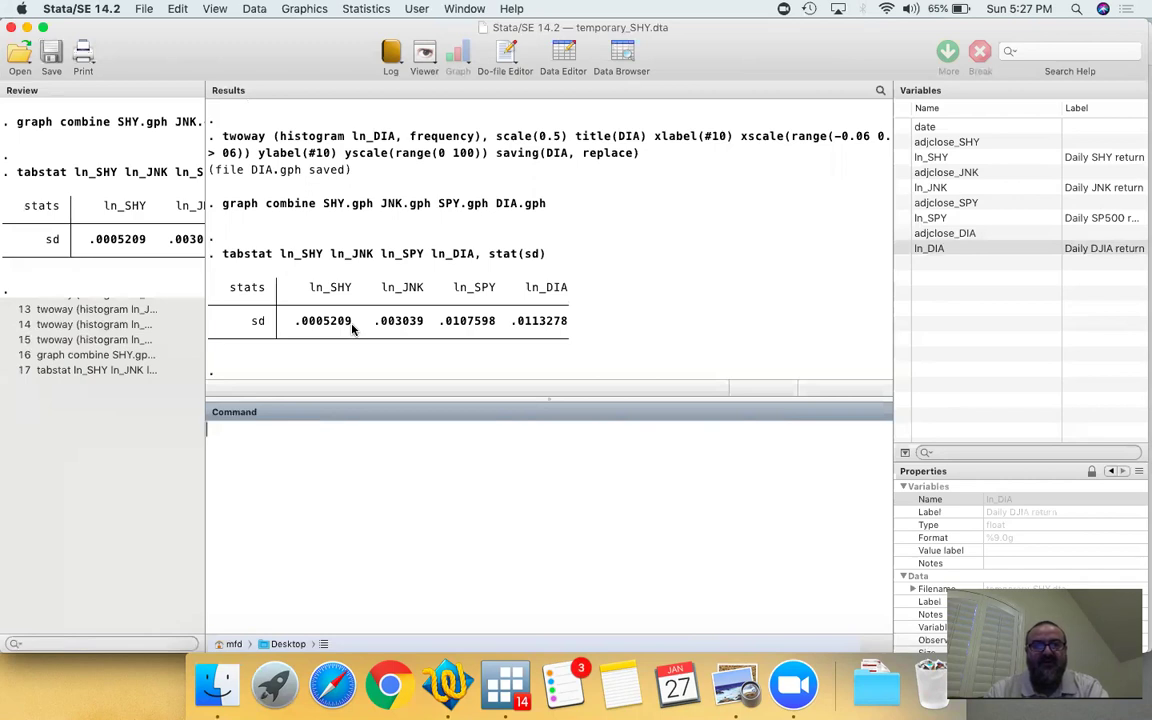
# Rerun do-file lines 12–16 to redraw the SHY, JNK, SPY and DIA daily-return line plots.
pyautogui.press('super+Tab')
pyautogui.press('Up')
pyautogui.press('Up')
pyautogui.press('Up')
pyautogui.press('Up')
pyautogui.press('Up')
pyautogui.press('Up')
pyautogui.press('Up')
pyautogui.press('Up')
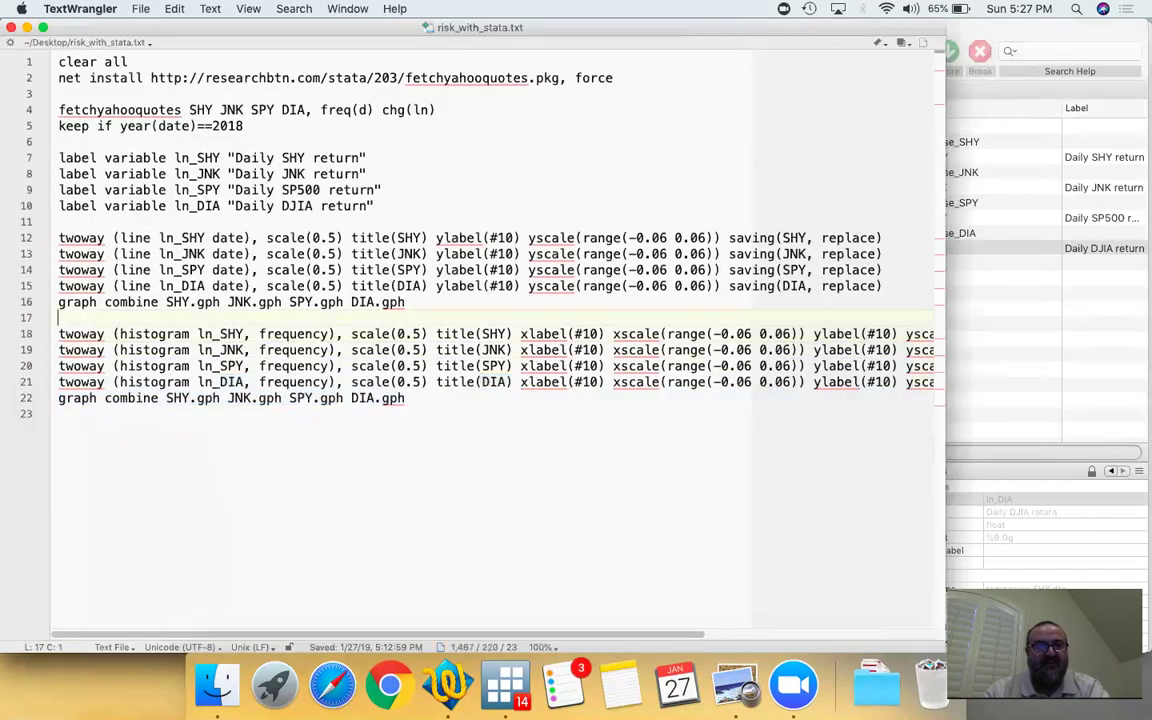
pyautogui.press('Up')
pyautogui.hotkey('shift', 'Down')
pyautogui.hotkey('shift', 'Down')
pyautogui.hotkey('shift', 'Down')
pyautogui.hotkey('shift', 'Down')
pyautogui.hotkey('shift', 'Down')
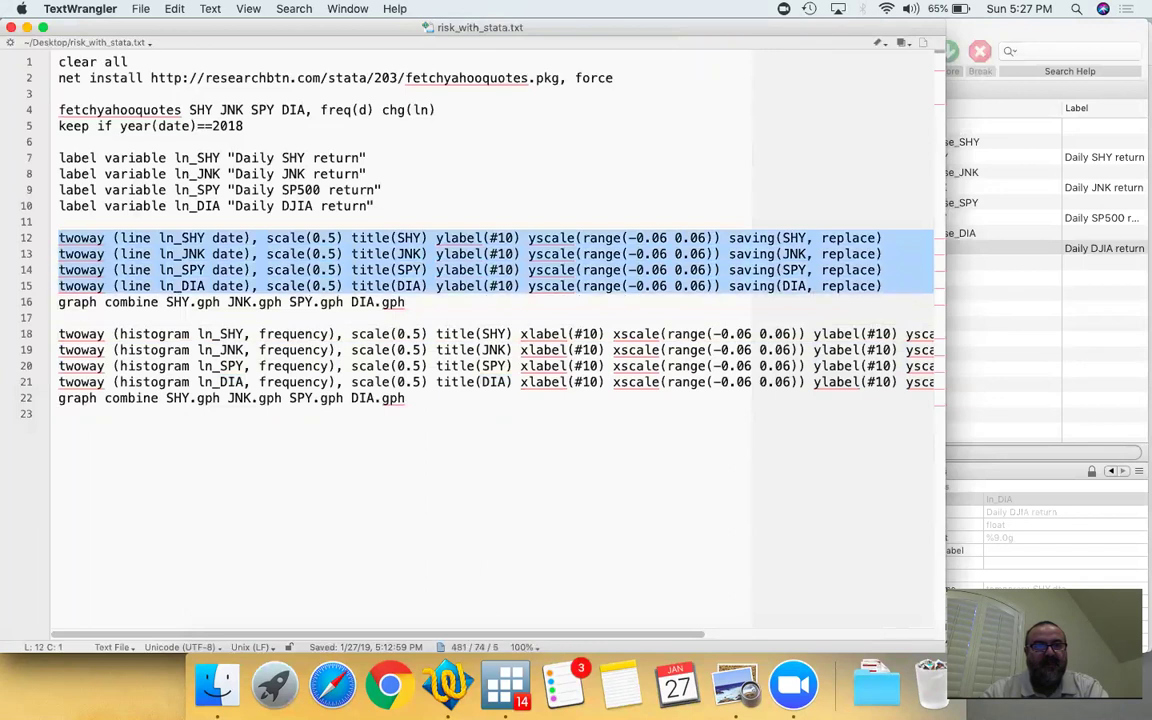
pyautogui.press('super+c')
pyautogui.press('super+Tab')
pyautogui.press('super+v')
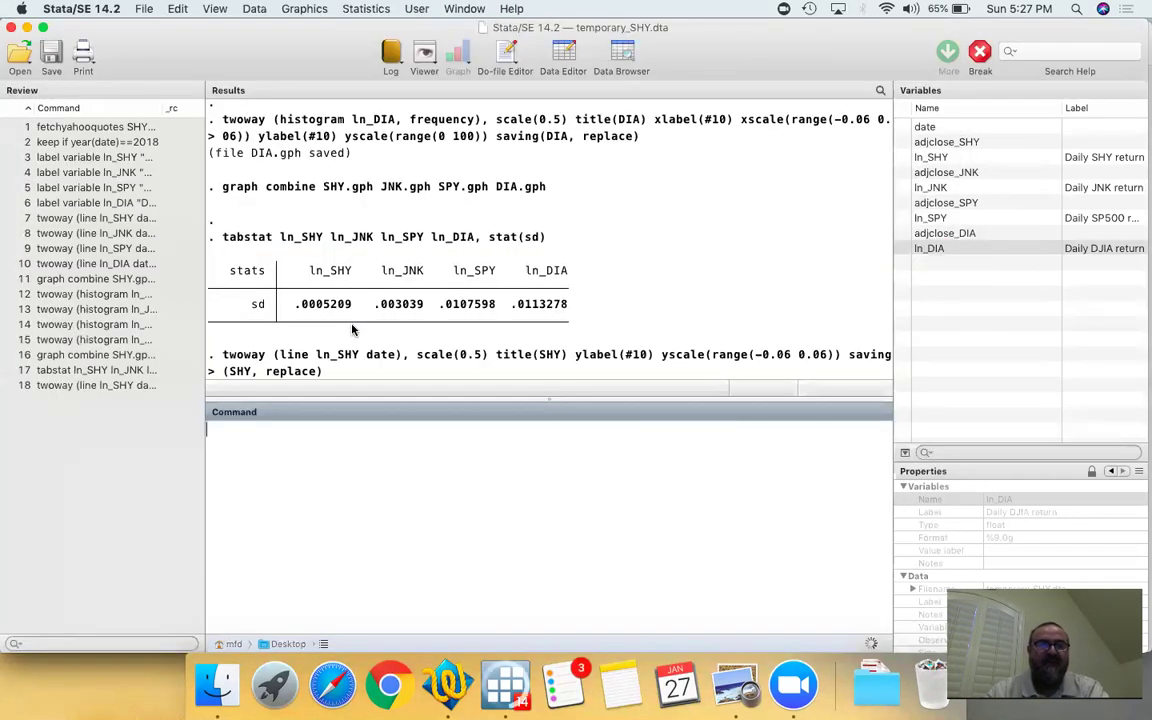